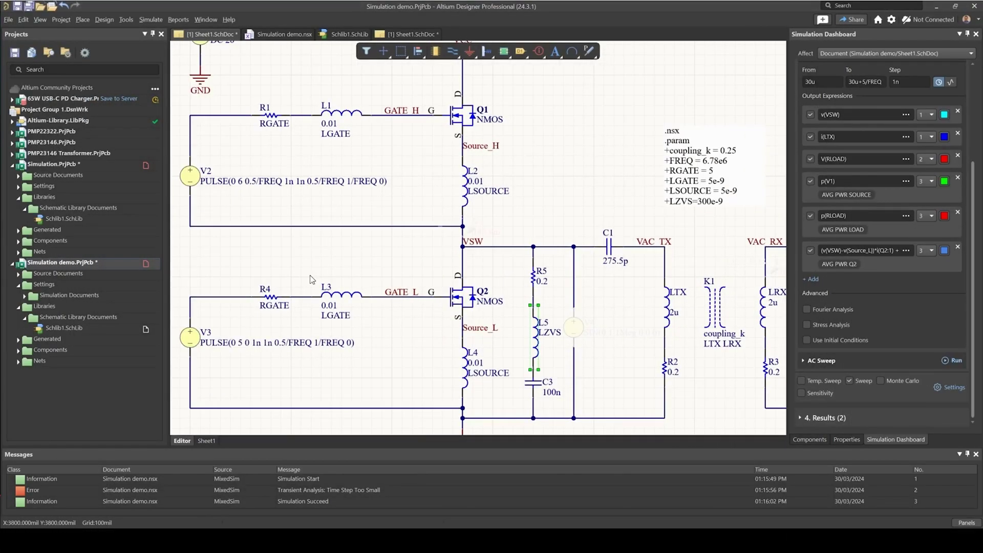
Pan the schematic to inspect low-side MOSFET Q2 and the RLOAD load resistor.
right_drag(434, 229, 398, 213)
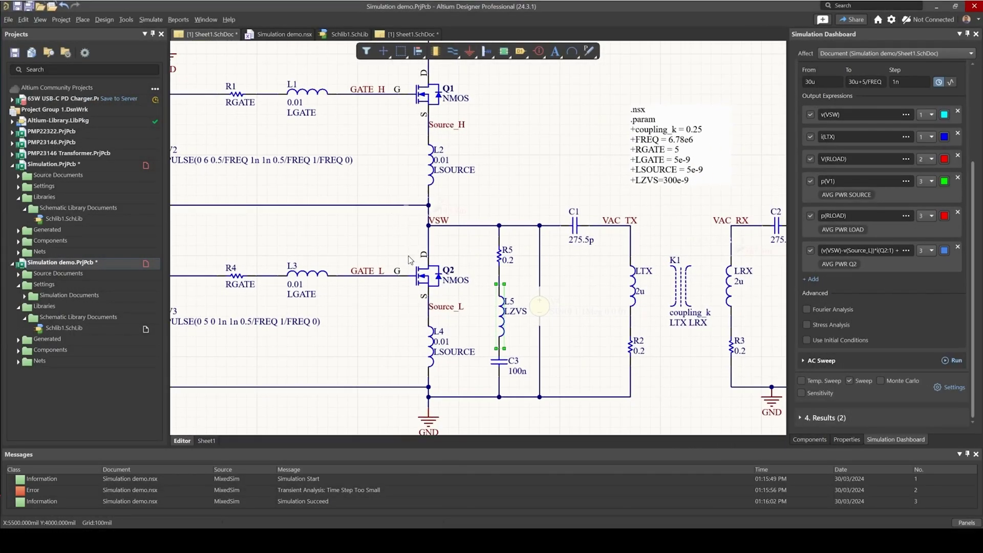
click(428, 280)
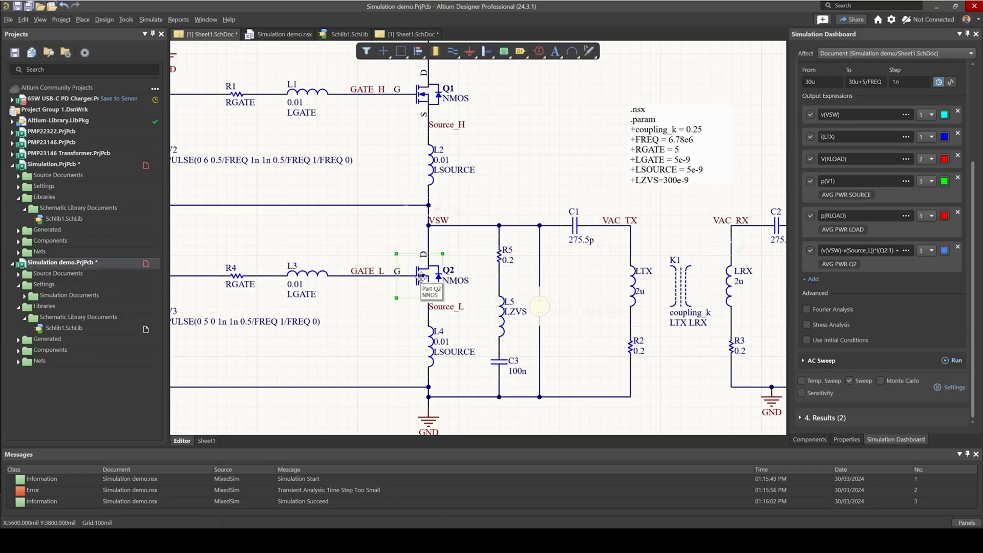
right_drag(358, 255, 359, 272)
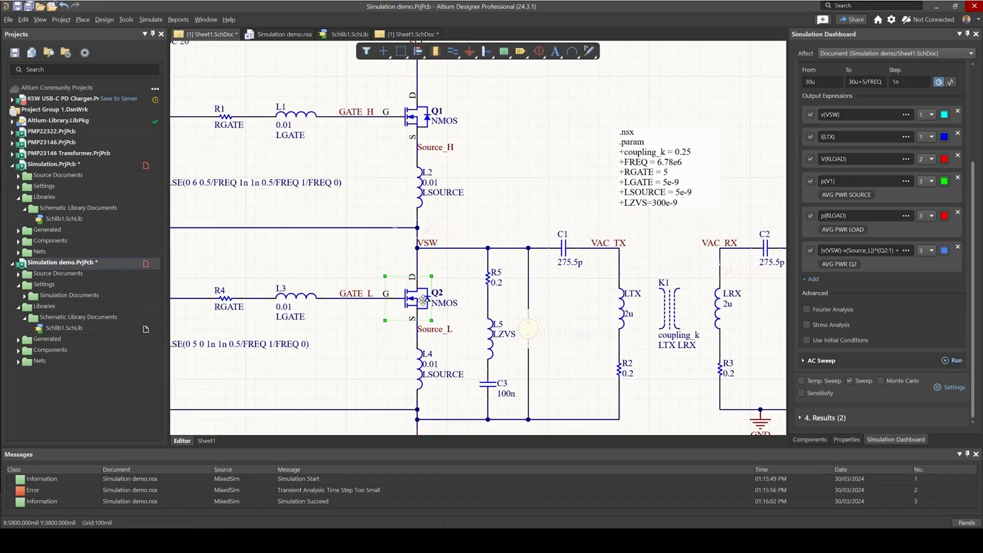
mouse_move(422, 298)
right_down()
mouse_move(364, 269)
mouse_move(394, 269)
right_up()
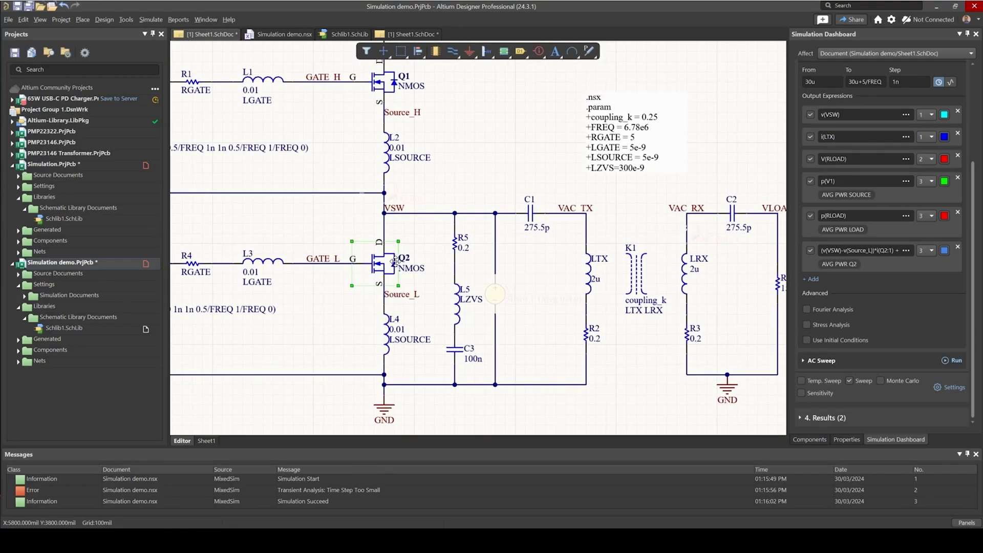
click(334, 240)
right_drag(370, 248, 314, 233)
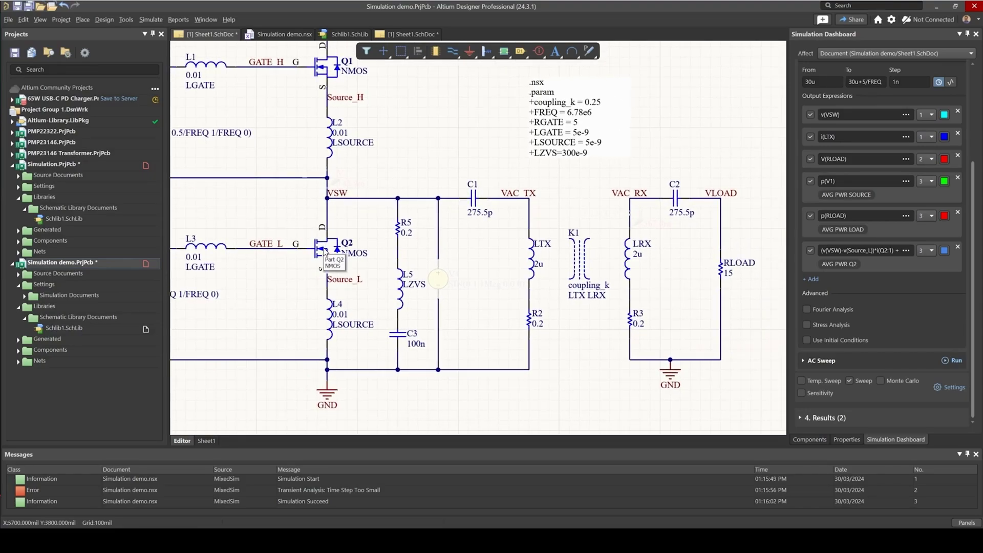
right_drag(327, 251, 359, 259)
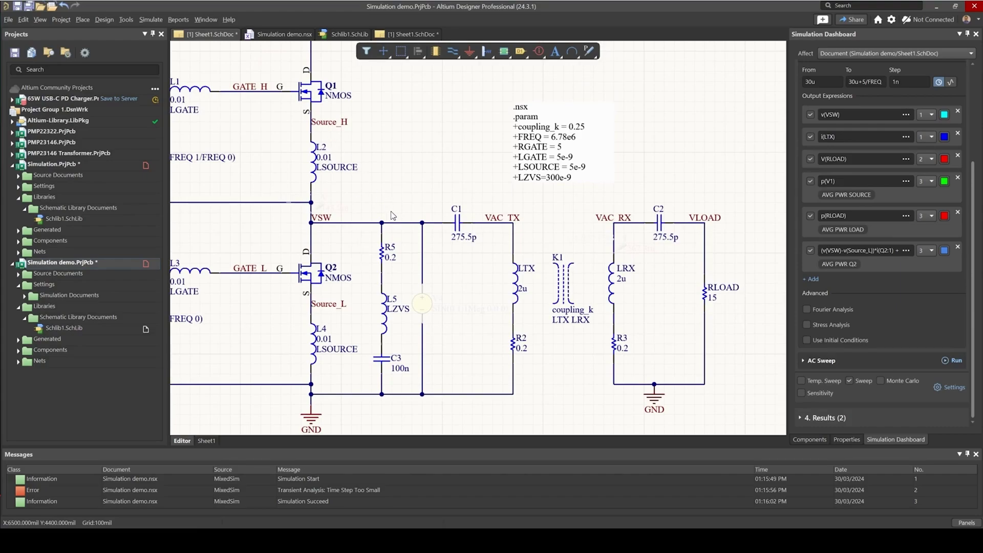
right_drag(394, 216, 382, 211)
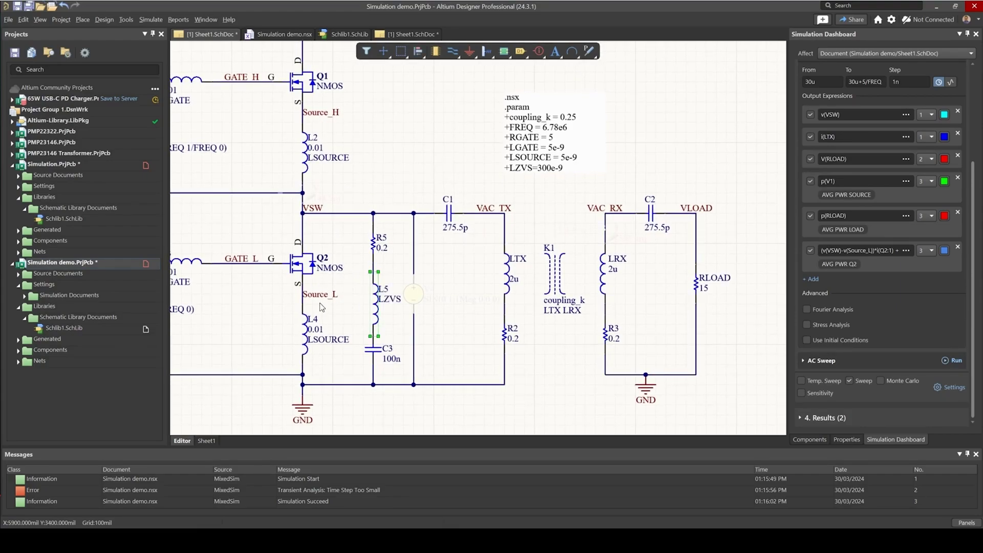
Inspect capacitor C3, ZVS inductor L5 and MOSFET Q2 on the schematic.
click(364, 354)
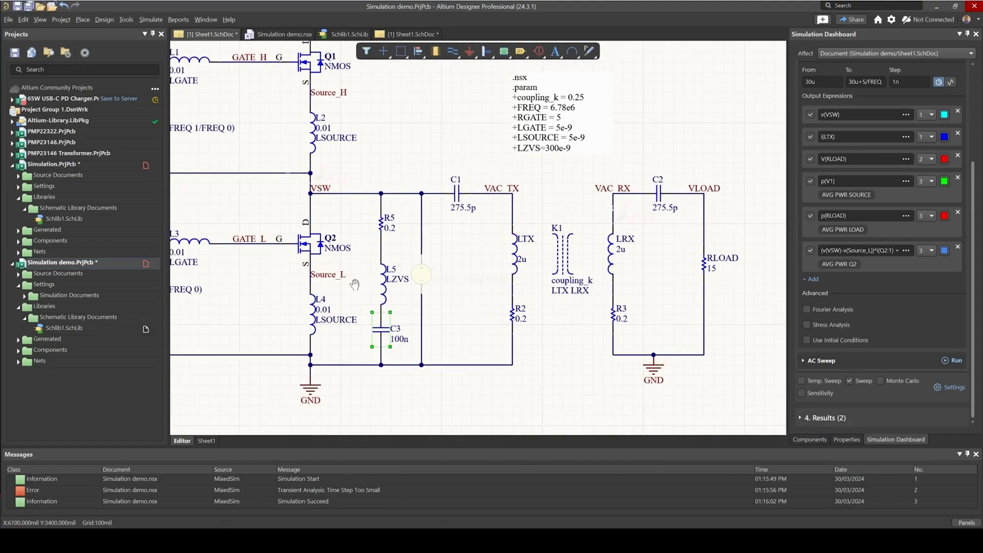
right_drag(347, 325, 357, 305)
click(382, 296)
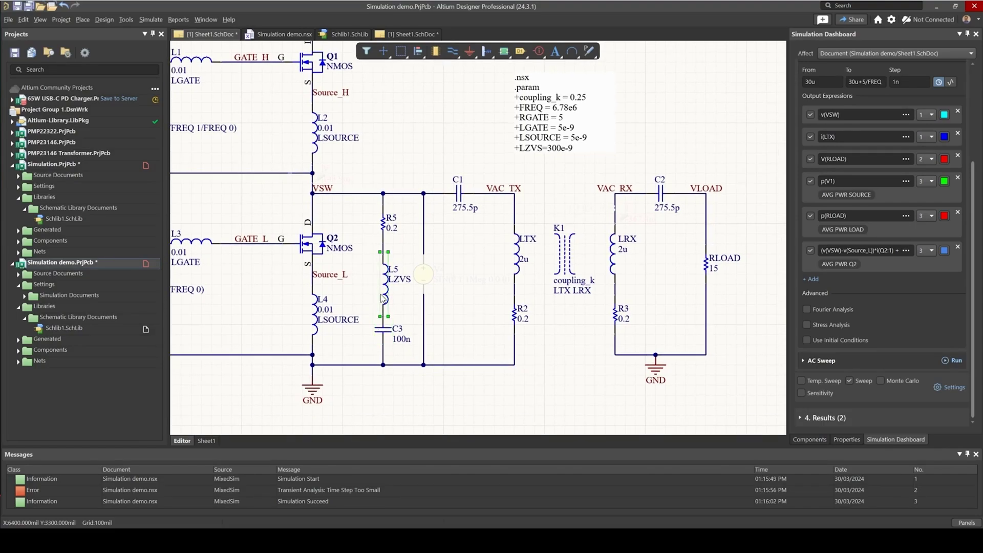
right_drag(352, 267, 388, 276)
click(359, 260)
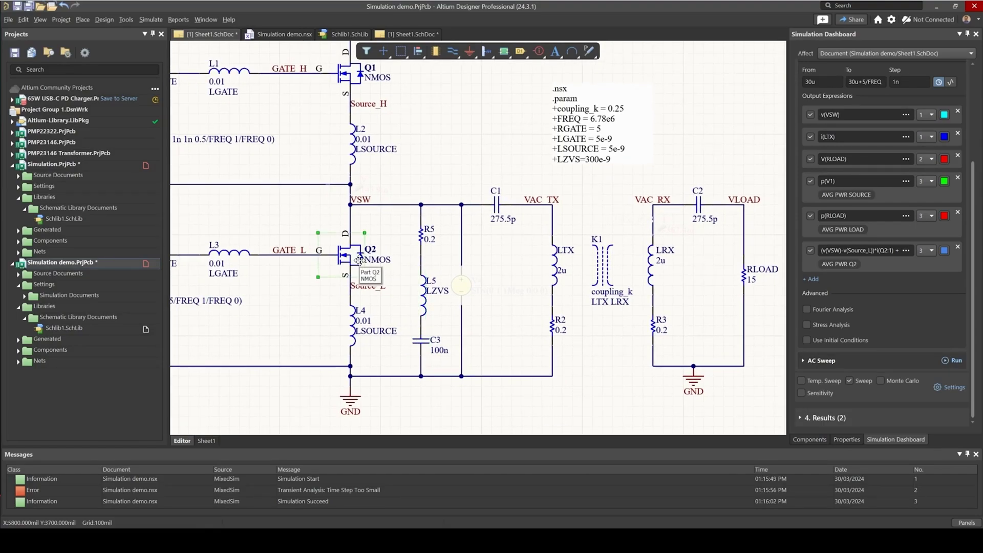
click(405, 291)
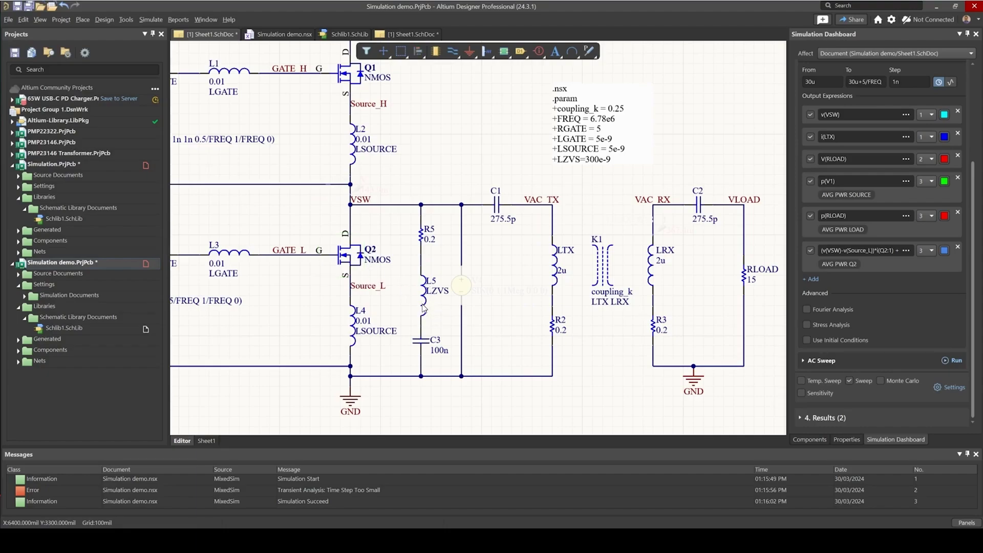
click(422, 305)
click(357, 258)
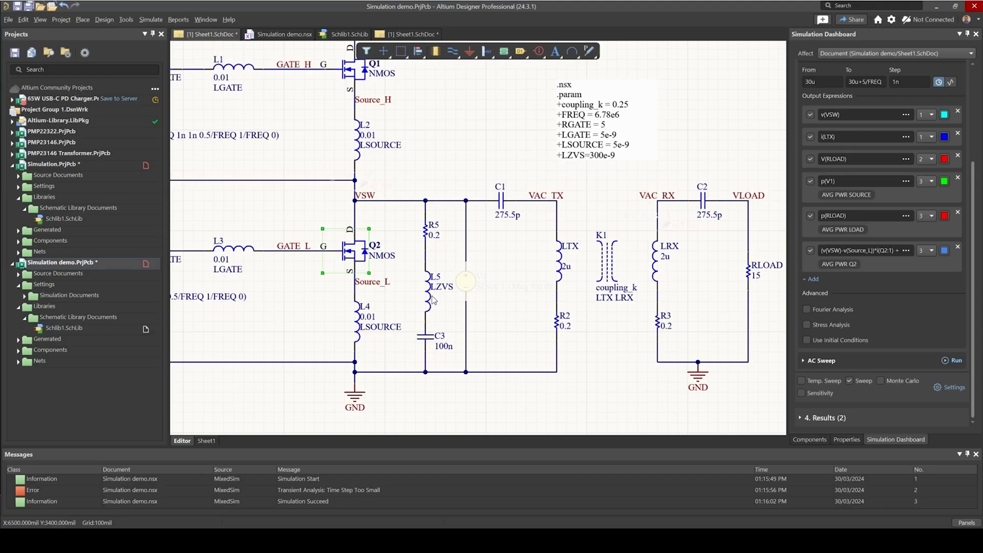
click(433, 304)
Keep the LZVS sweep at 100n to 500n in 50n steps in Advanced Analysis Settings.
click(952, 387)
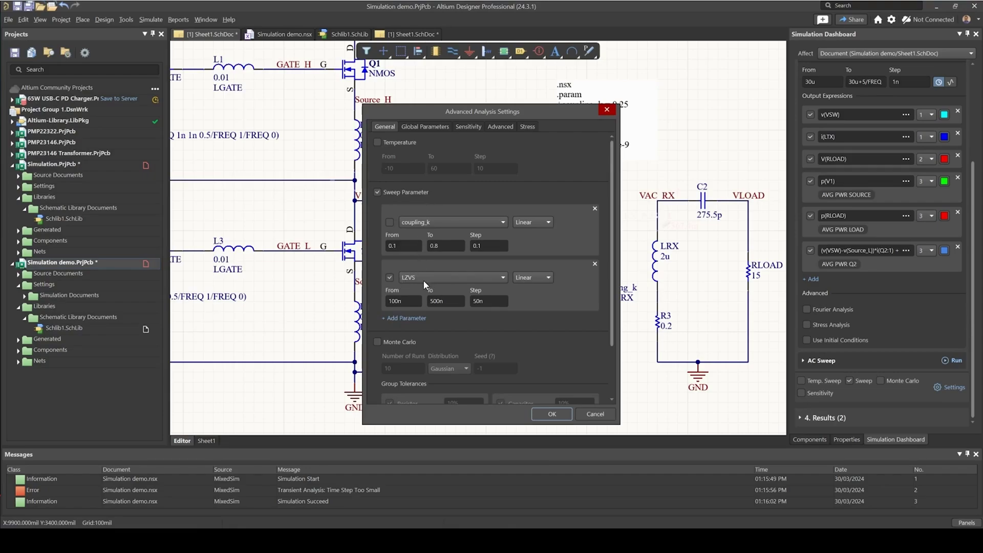
drag(461, 112, 466, 97)
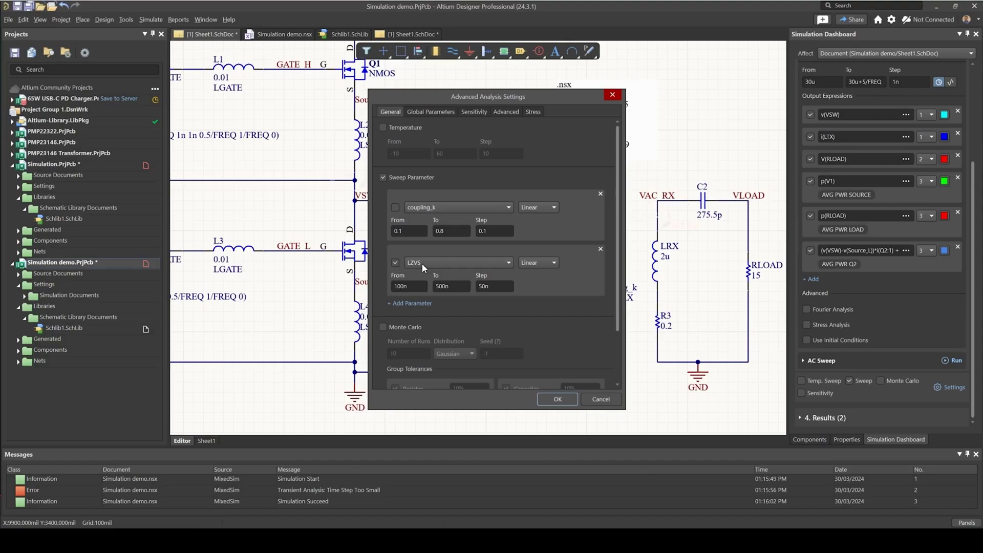
double_click(411, 286)
key(Tab)
key(Tab)
click(556, 398)
scroll(959, 93, up, 2)
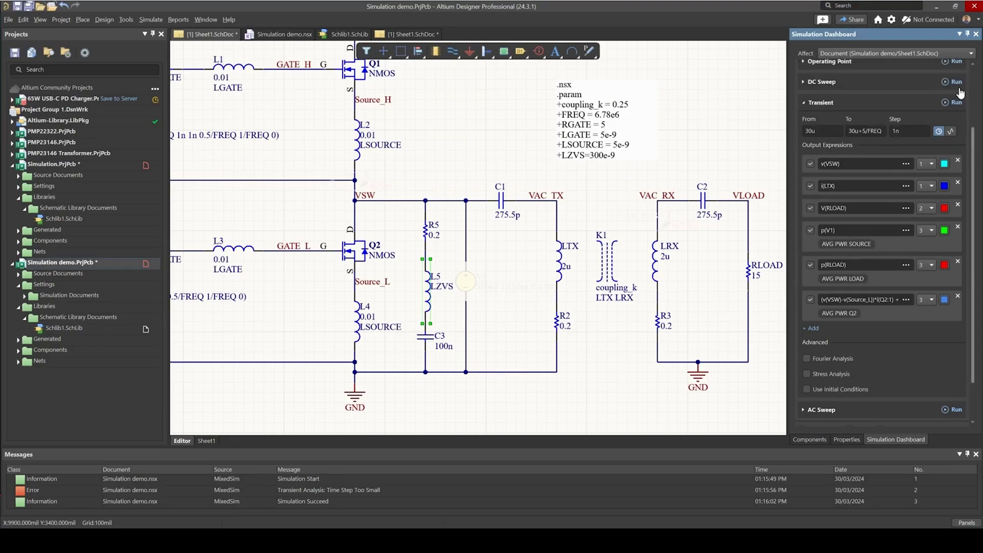
scroll(959, 93, up, 1)
Run the LZVS-sweep transient and show Q2 average power statistics for passes p1–p9.
click(954, 126)
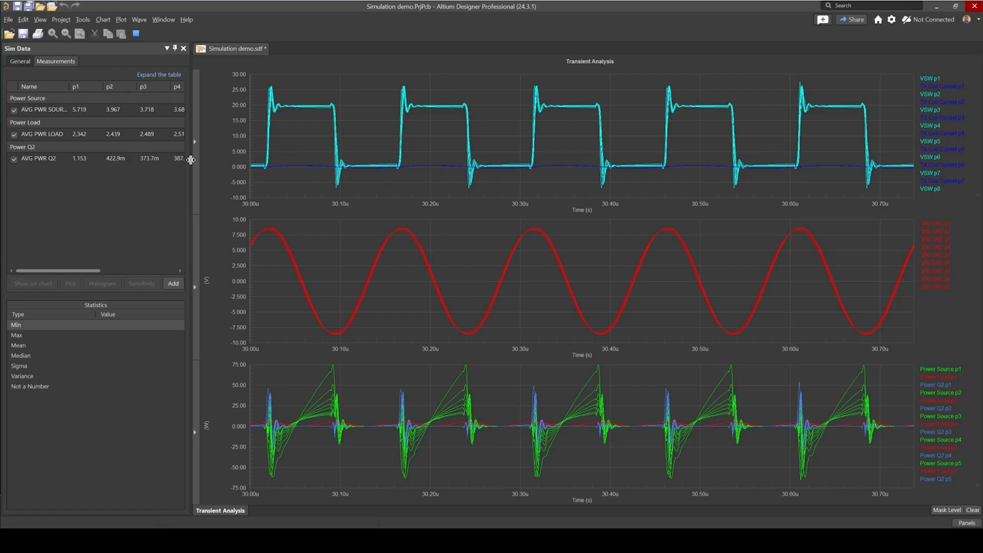
drag(233, 160, 293, 160)
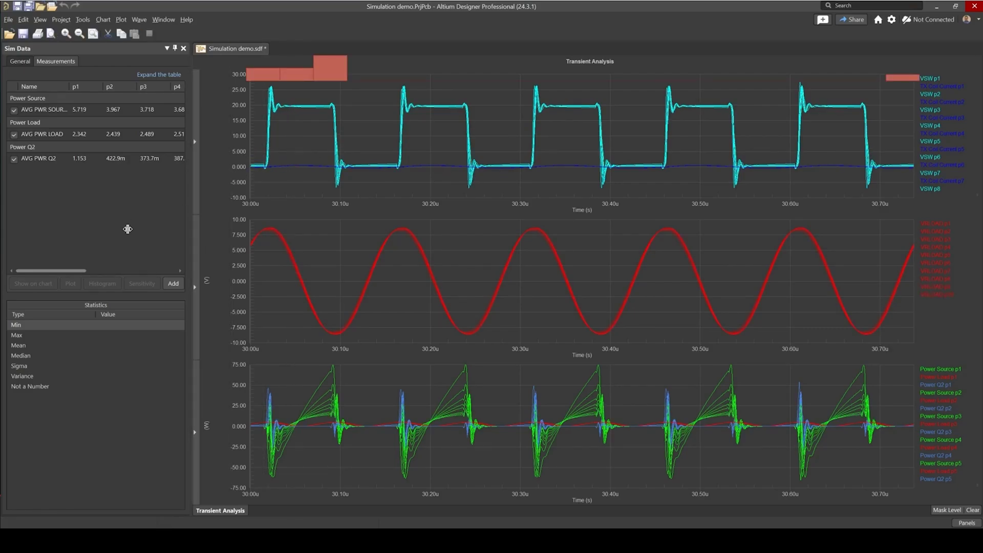
click(42, 158)
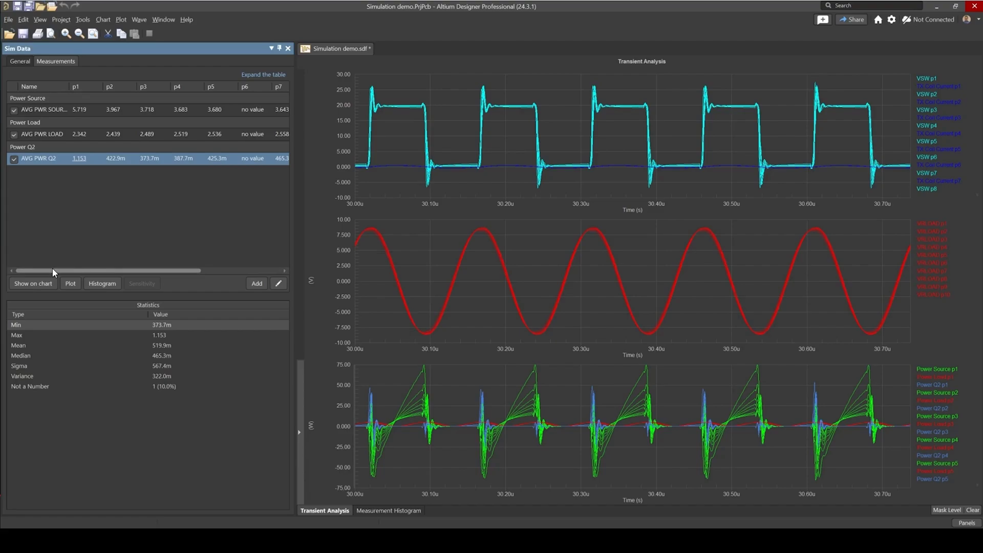
drag(52, 270, 74, 269)
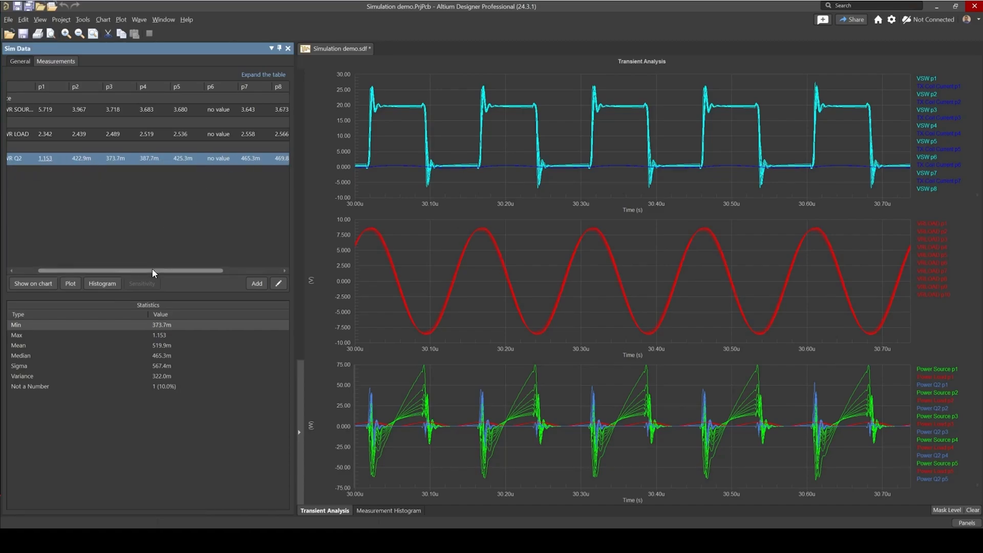
drag(152, 268, 187, 269)
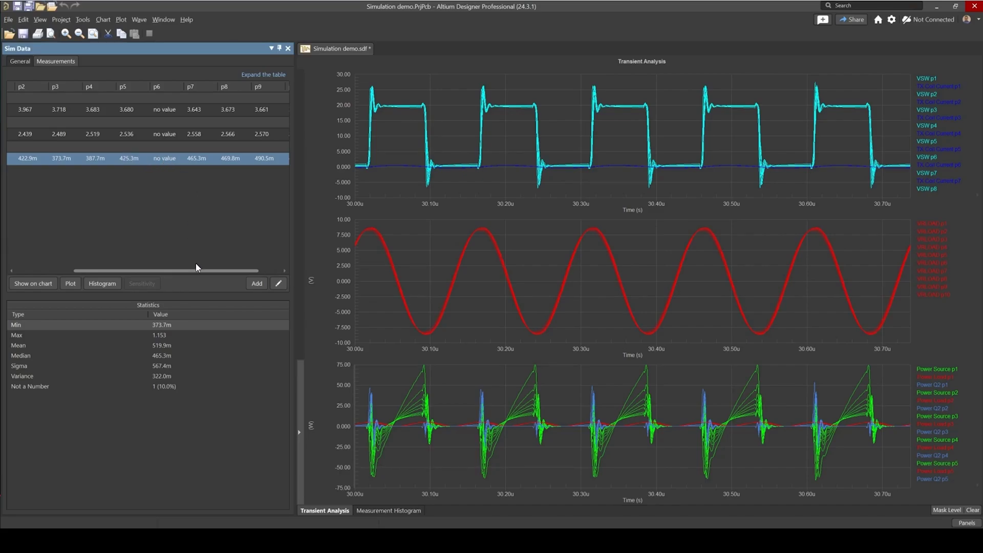
drag(210, 269, 171, 267)
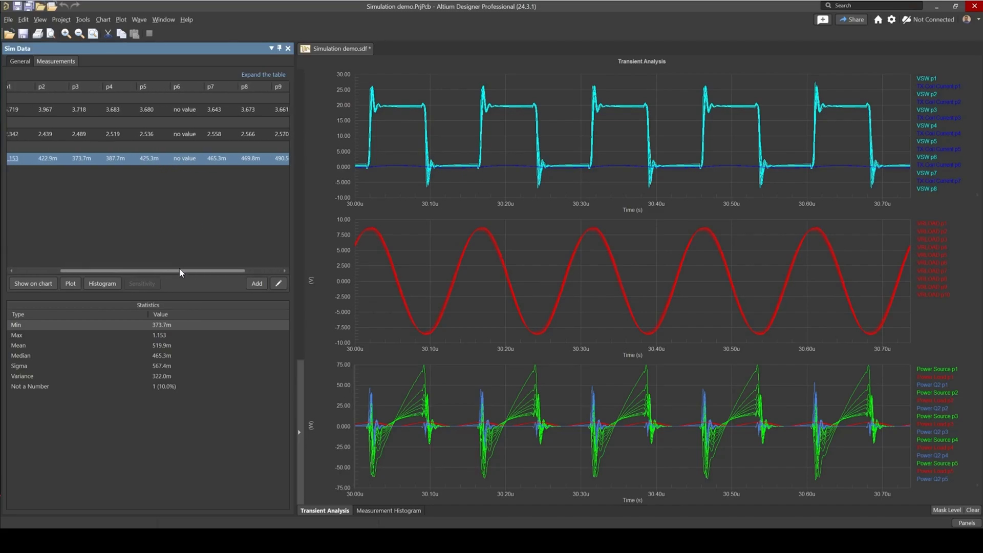
click(92, 89)
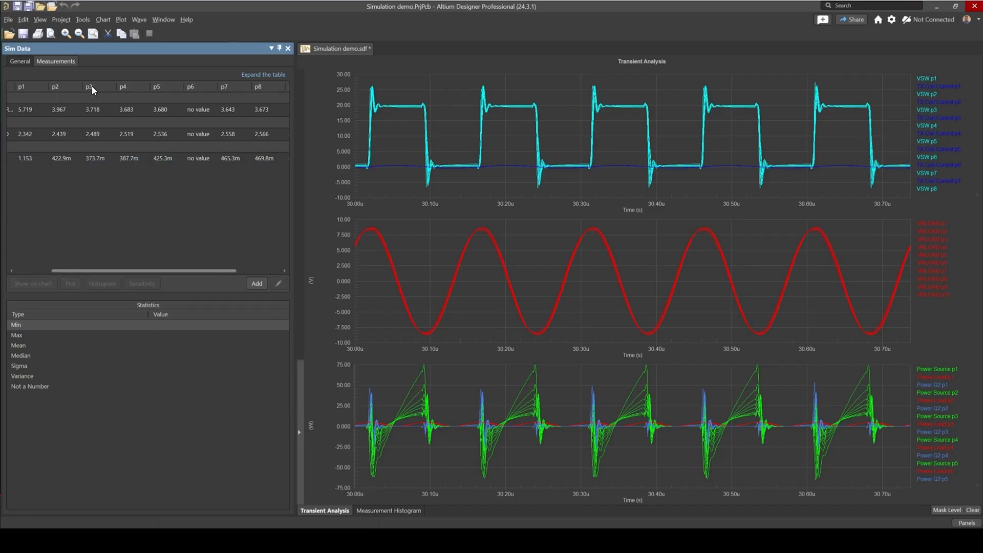
drag(154, 268, 96, 260)
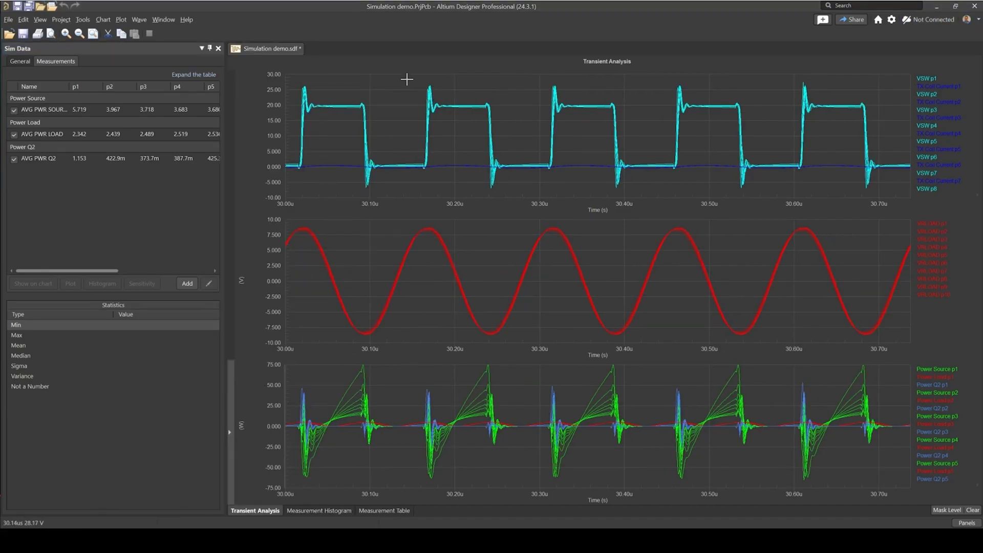
Zoom the top VSW chart onto one switching pulse, about 30.17u to 30.25u.
drag(407, 79, 542, 199)
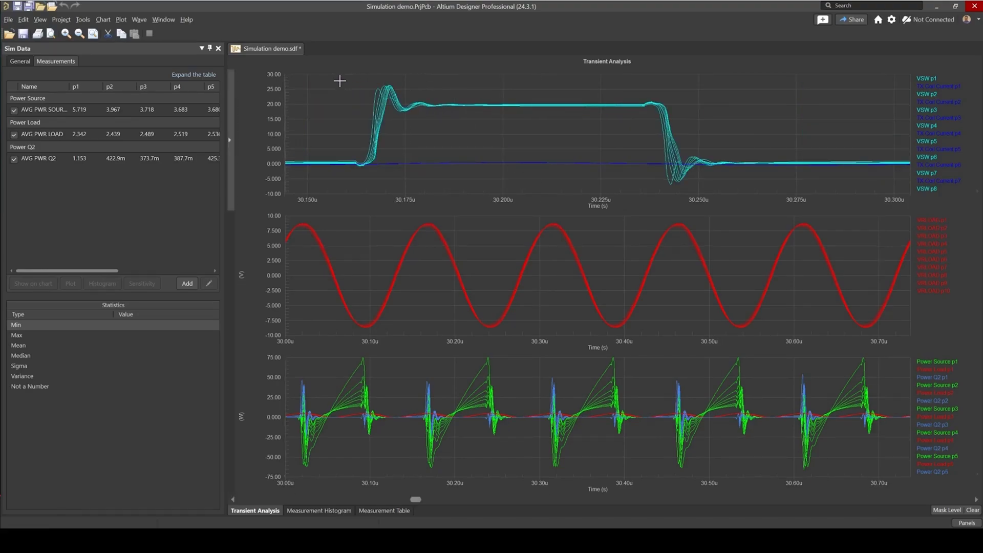
drag(341, 80, 733, 181)
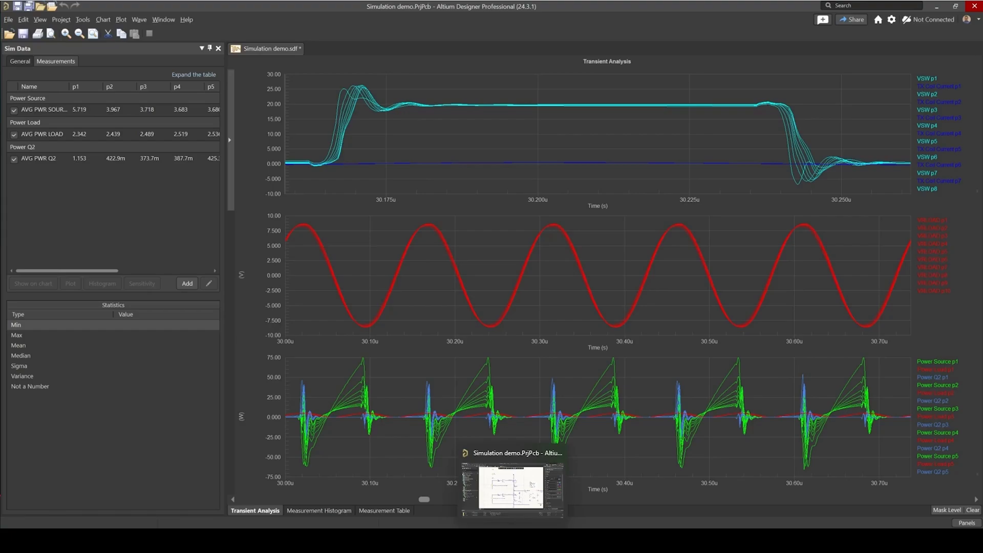
Add RGATE as the swept parameter with start value 5, replacing the LZVS sweep.
click(512, 480)
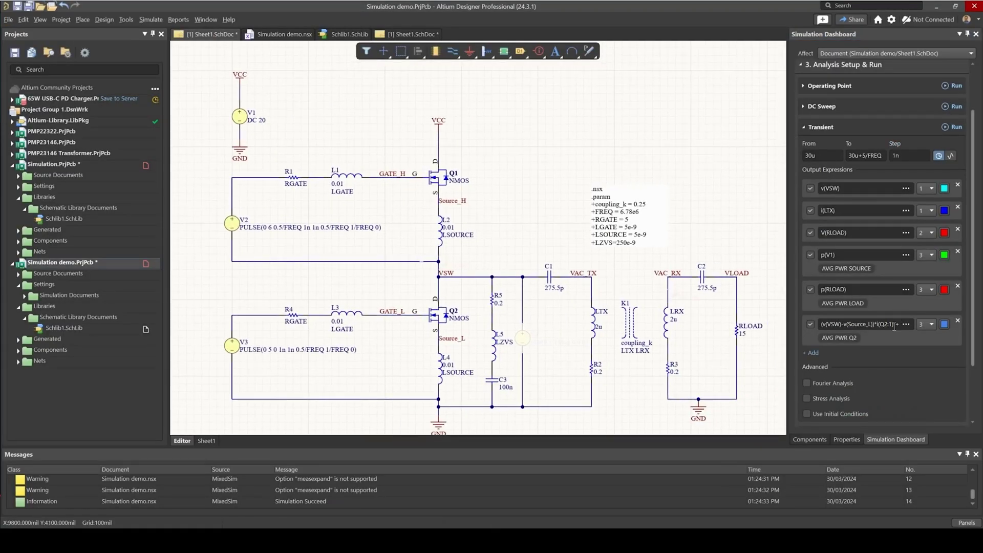
scroll(880, 346, down, 3)
click(953, 388)
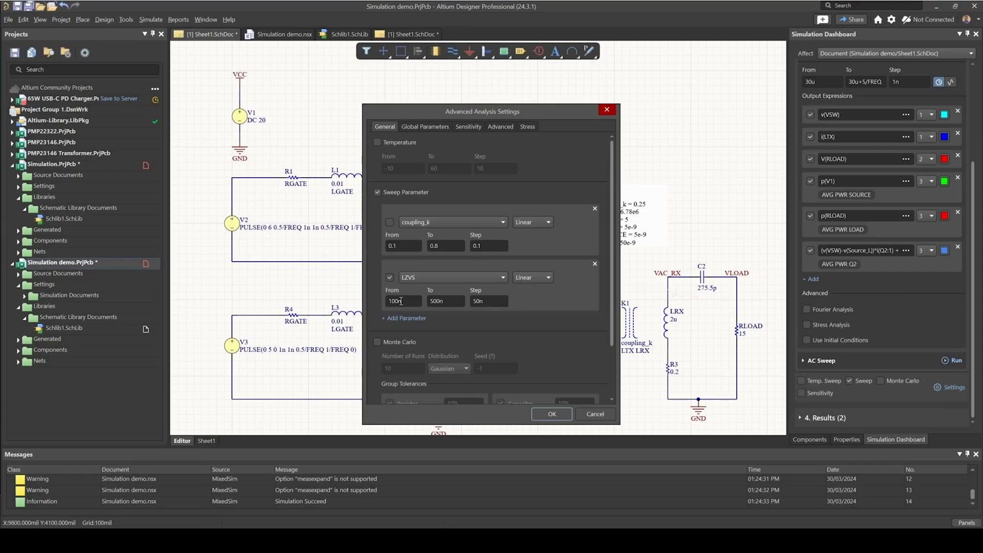
click(400, 320)
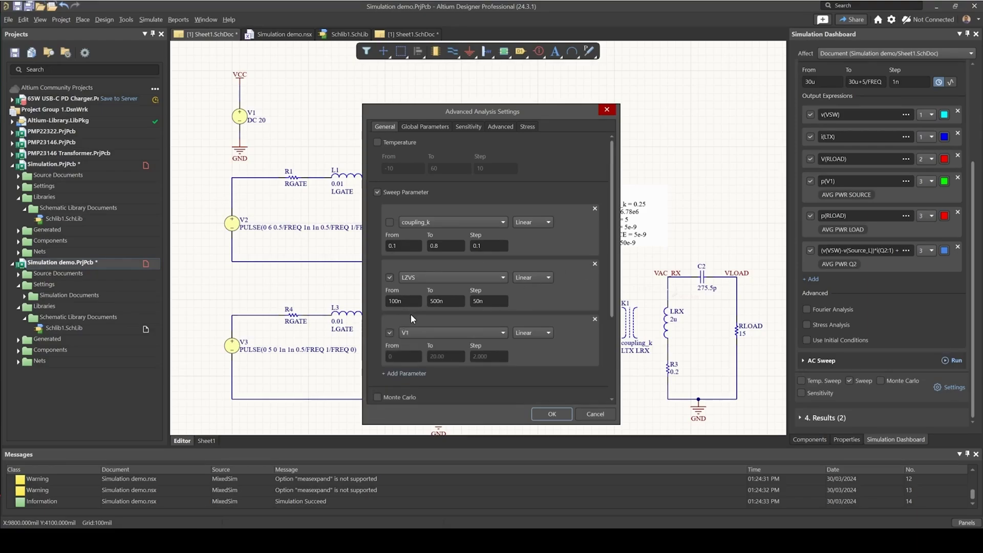
scroll(430, 437, up, 5)
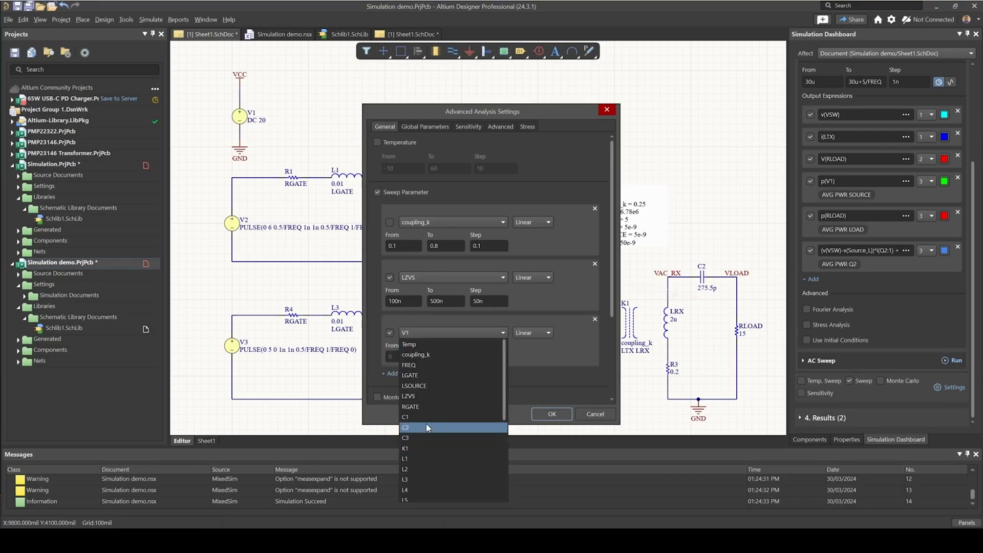
click(423, 407)
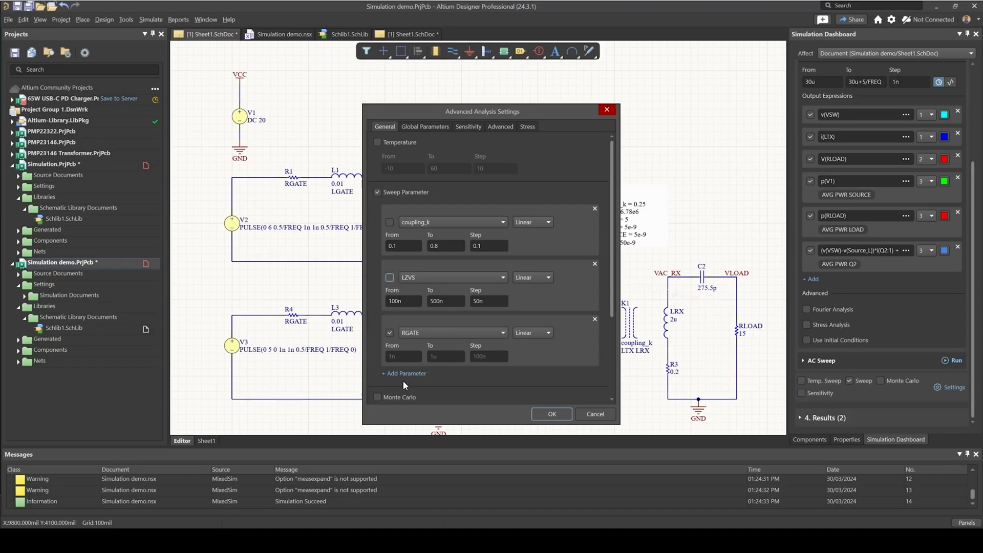
click(405, 355)
text(5)
key(Tab)
click(560, 413)
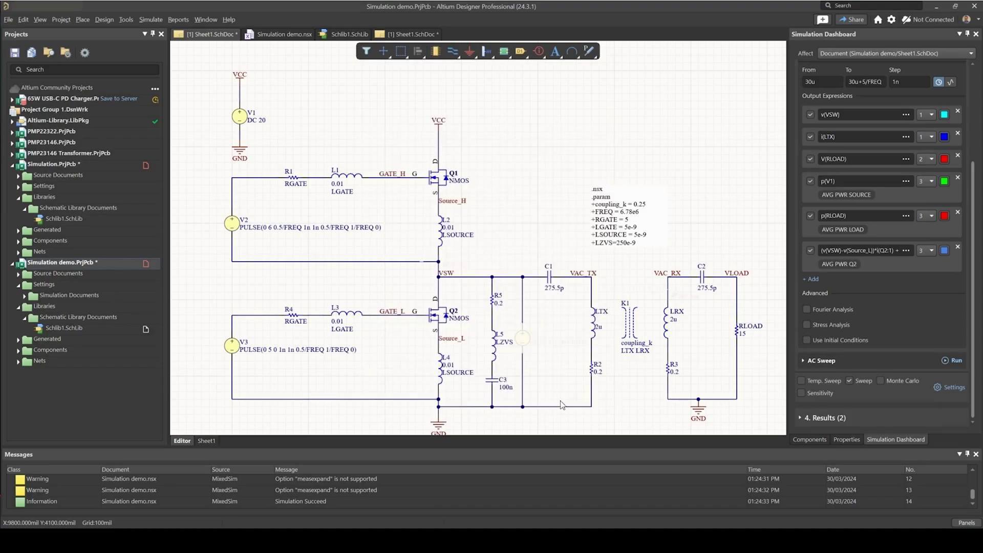
Run the RGATE-sweep transient and show Q2 average power in the expanded measurement table.
click(953, 360)
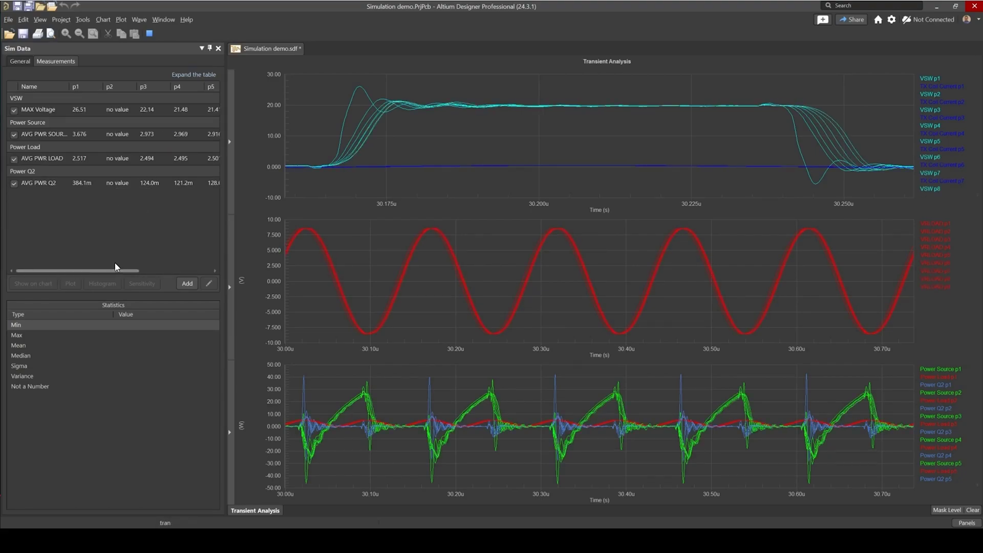
drag(117, 271, 182, 272)
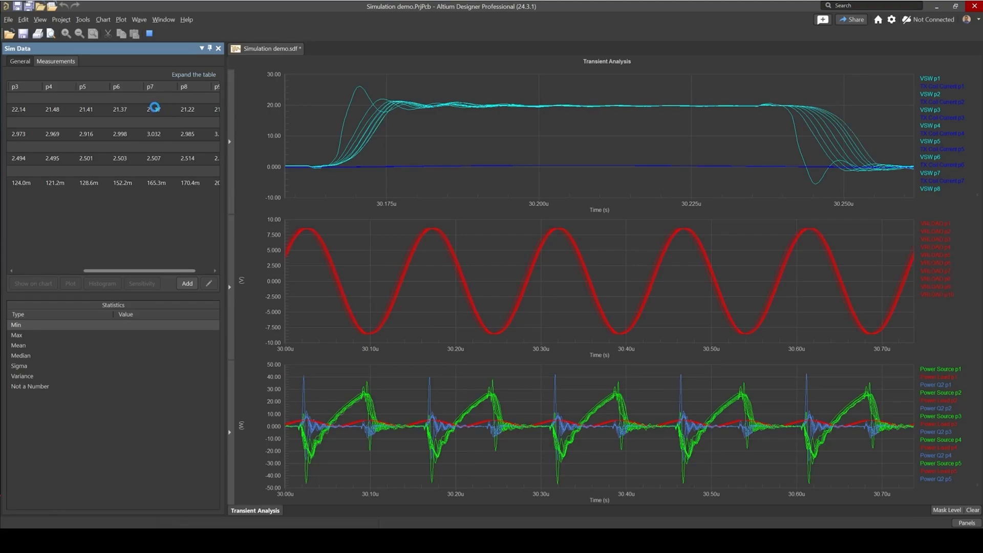
mouse_move(153, 110)
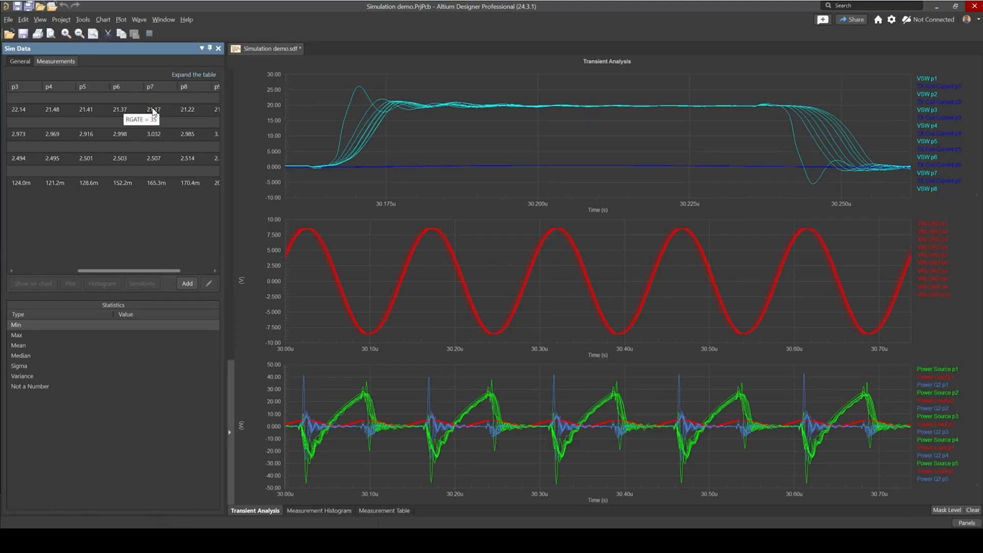
drag(149, 271, 89, 271)
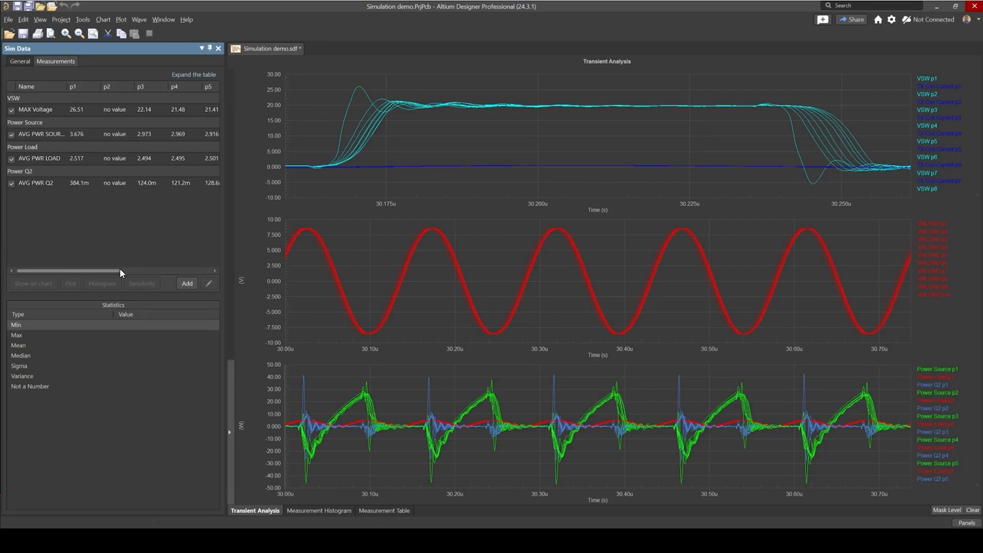
mouse_move(106, 269)
mouse_down()
mouse_move(180, 267)
mouse_move(65, 269)
mouse_up()
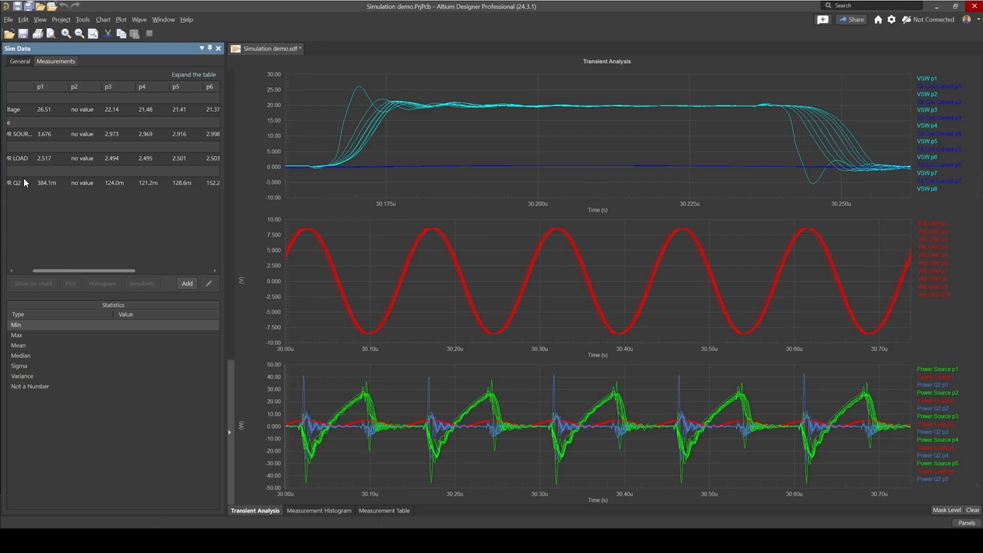
click(84, 179)
click(195, 75)
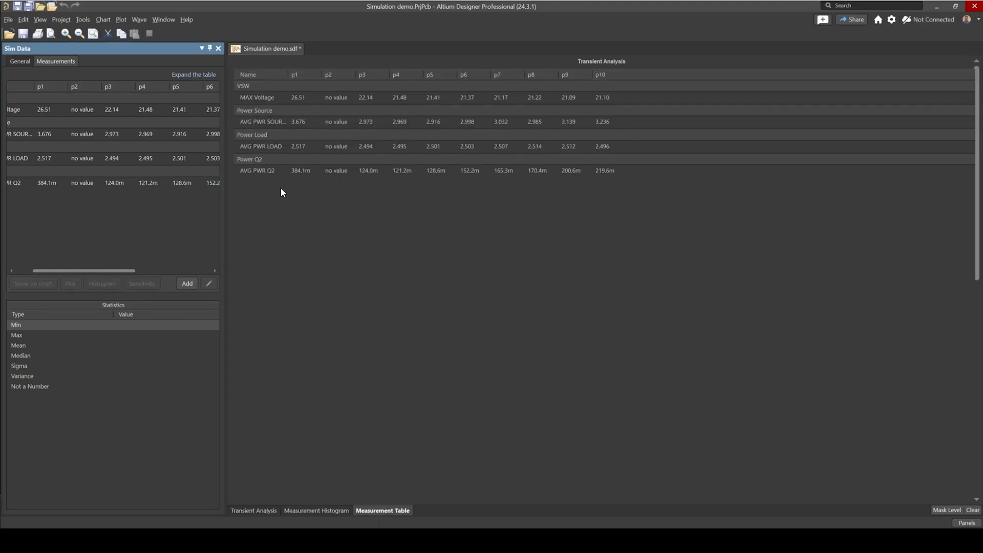
Select the Q2 average power row in the RGATE sweep results table.
click(263, 174)
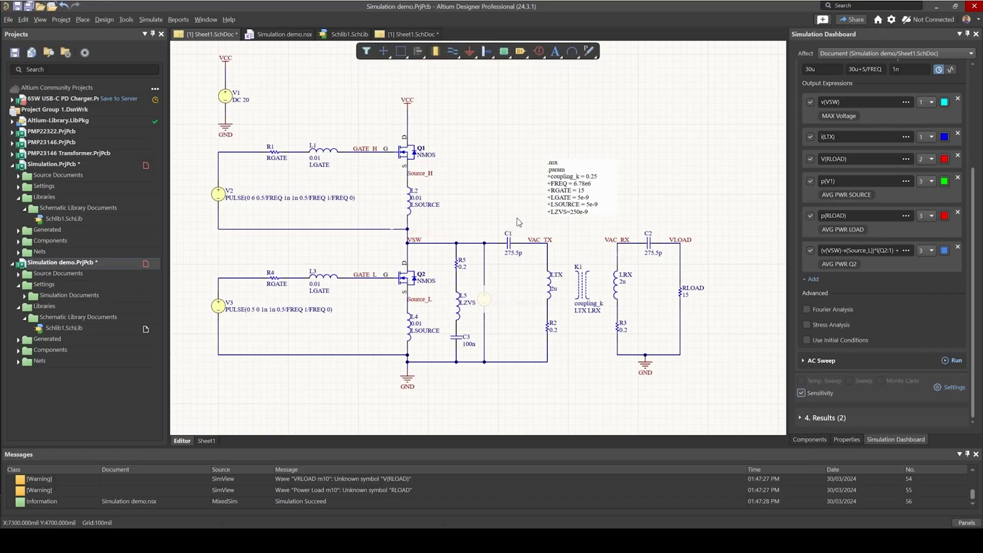
Inspect gate inductor L1 and ZVS inductor L5, then bring up the advanced analysis settings.
right_drag(515, 225, 551, 231)
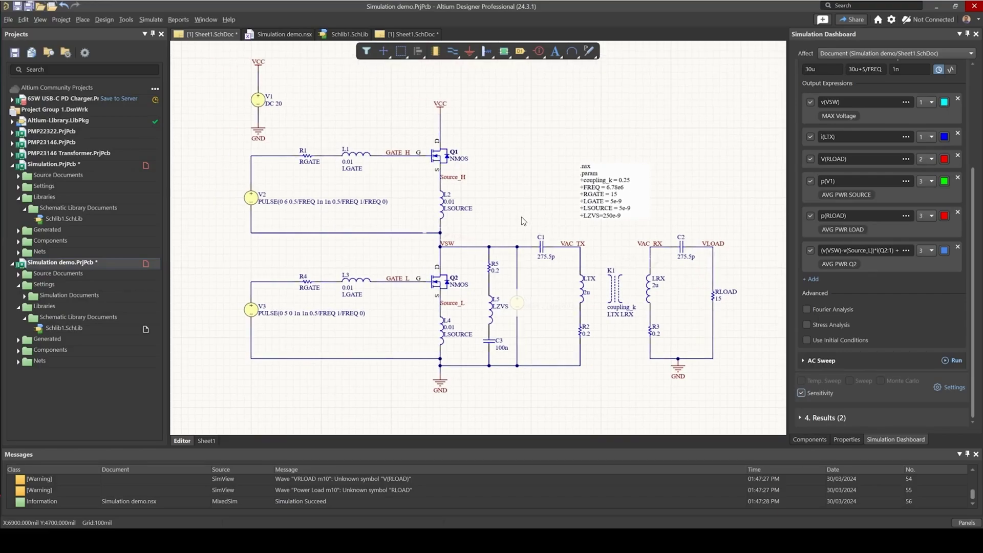
ctrl+scroll(521, 222, up, 2)
ctrl+scroll(511, 187, up, 1)
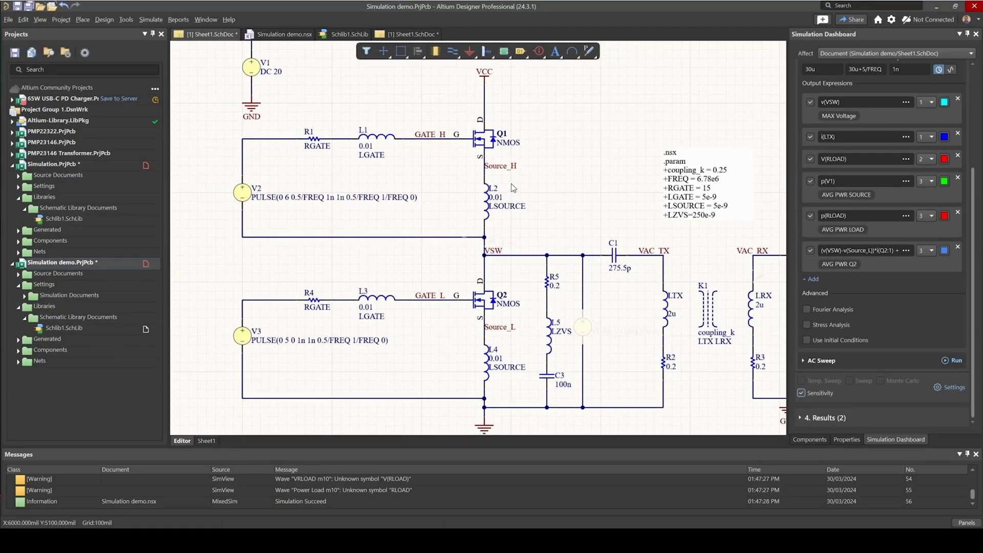
scroll(513, 185, down, 1)
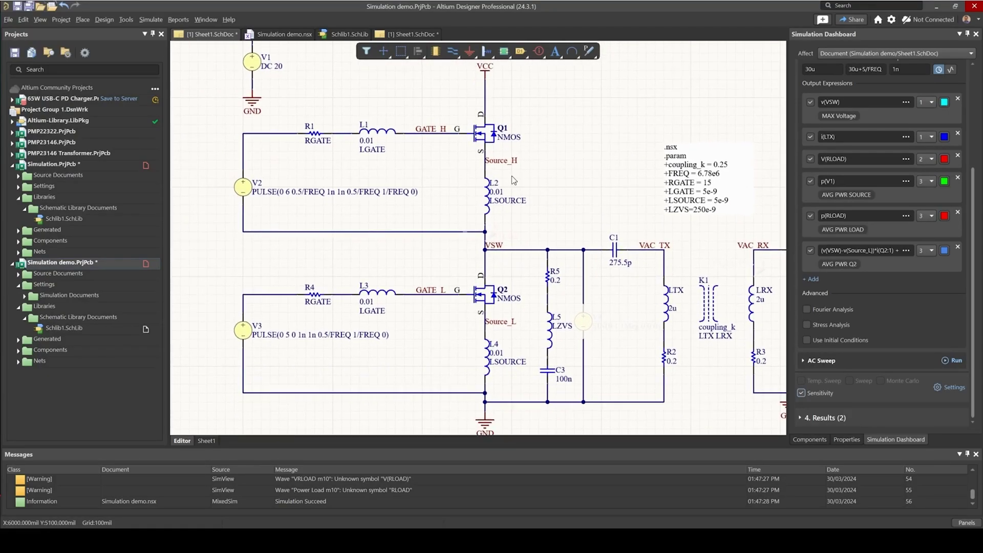
click(376, 137)
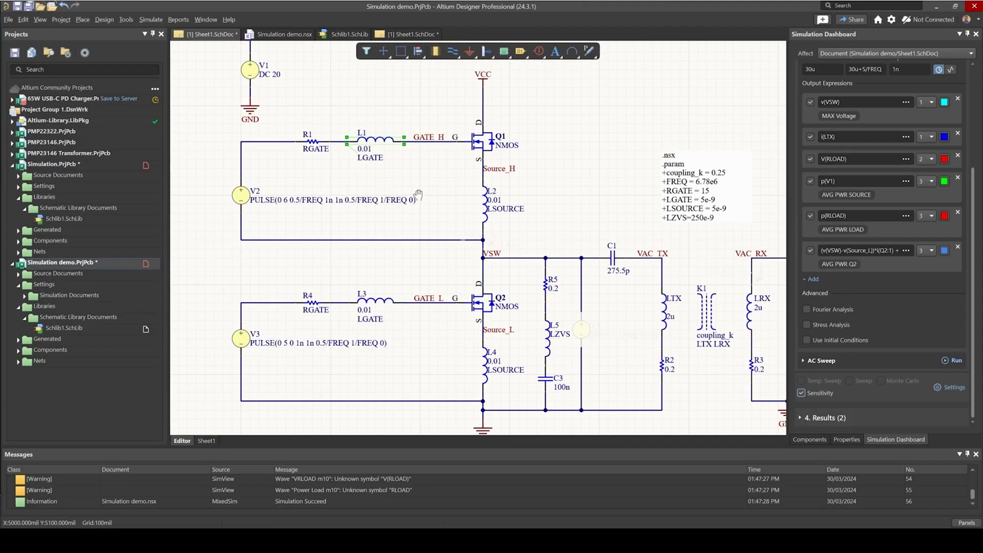
scroll(421, 180, down, 1)
scroll(422, 180, up, 1)
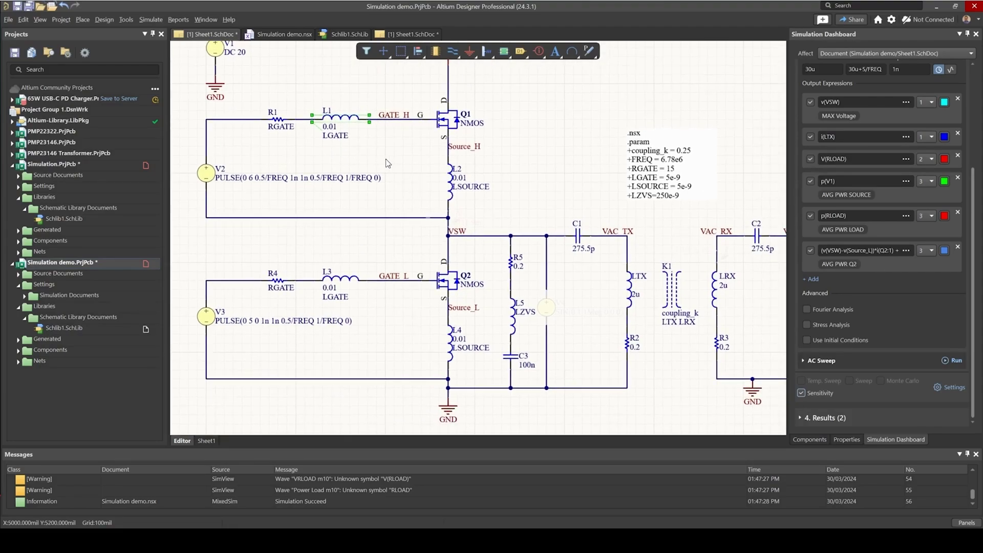
scroll(384, 161, up, 1)
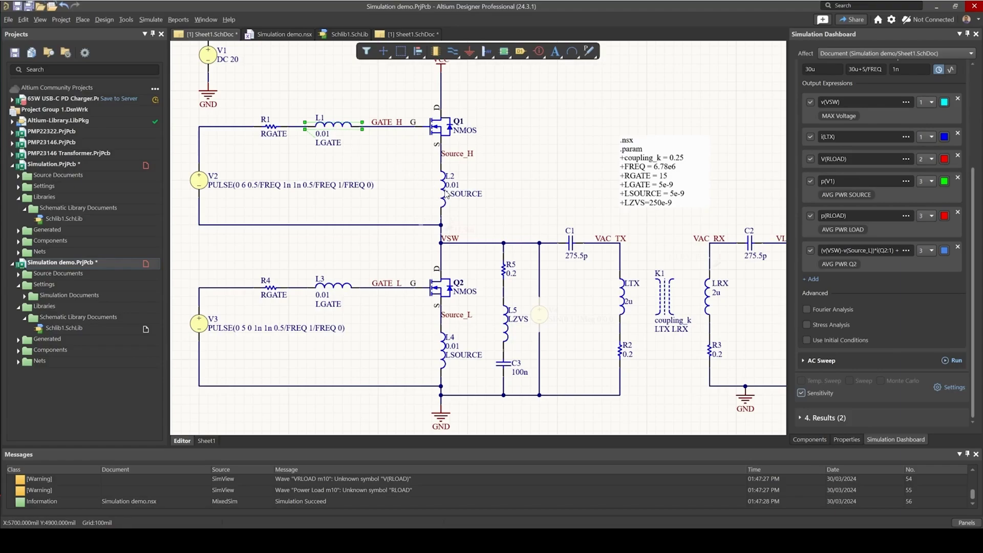
click(506, 325)
right_drag(512, 338, 518, 323)
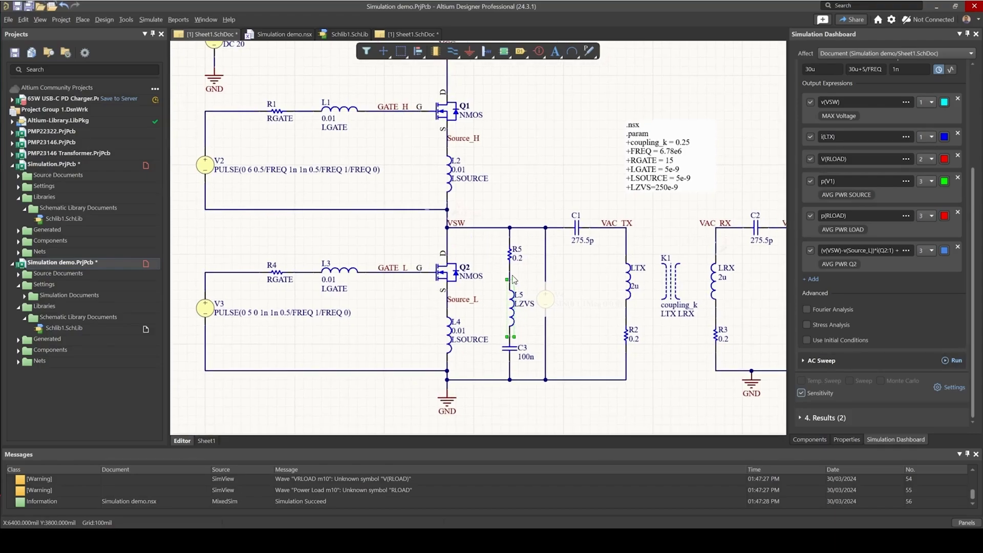
mouse_move(436, 275)
right_down()
mouse_move(455, 288)
mouse_move(433, 292)
right_up()
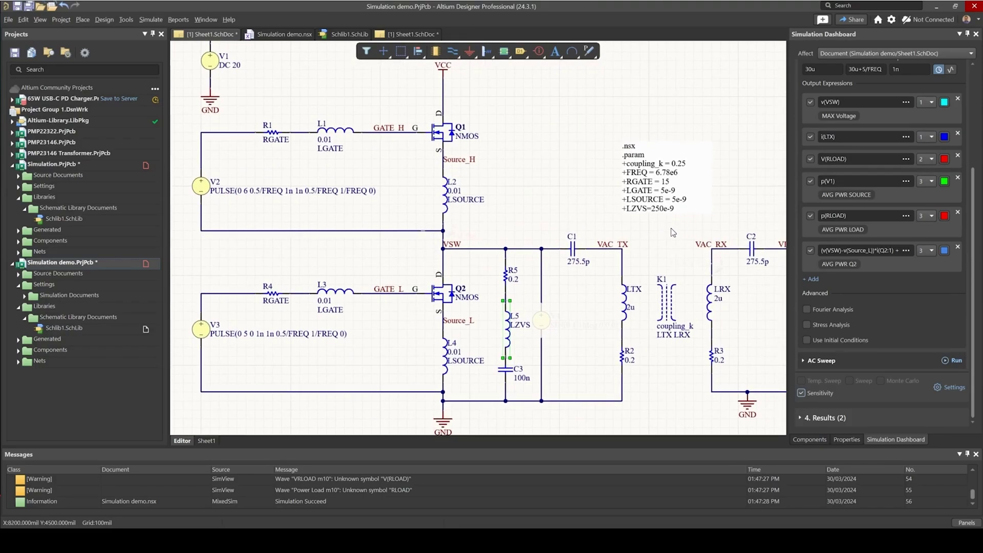
right_drag(635, 200, 624, 198)
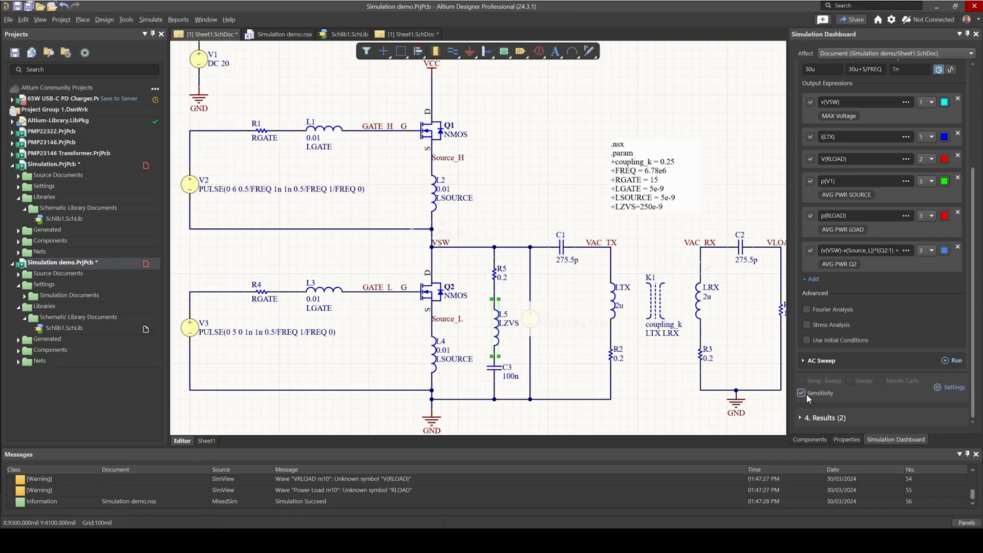
click(949, 387)
Toggle group deviations by component type on, then back off, in the Sensitivity options.
click(463, 126)
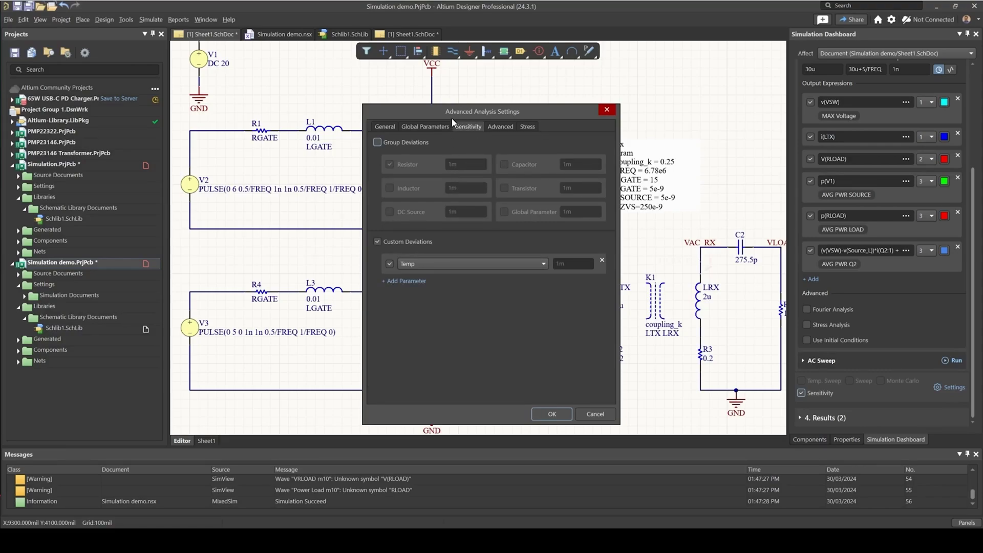
drag(452, 117, 537, 102)
click(477, 128)
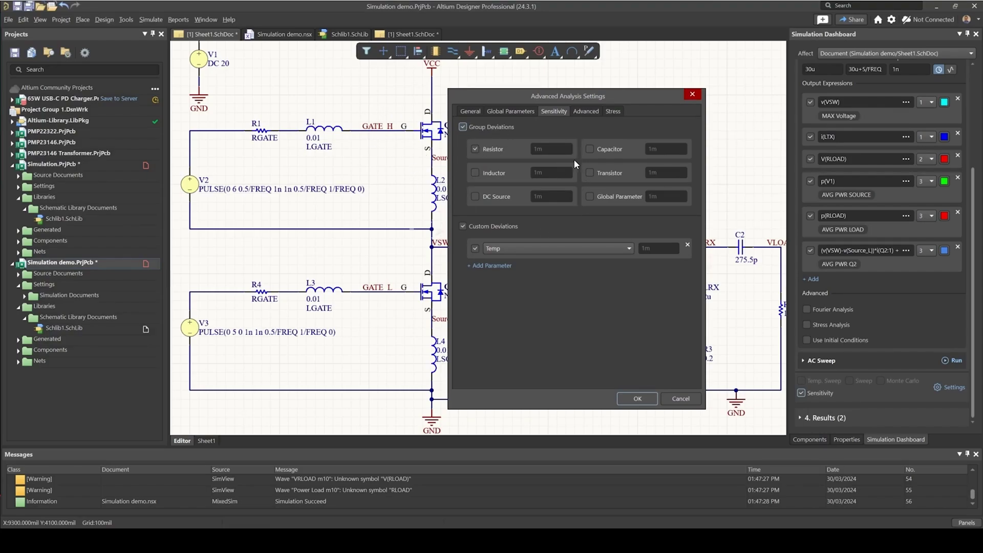
click(464, 127)
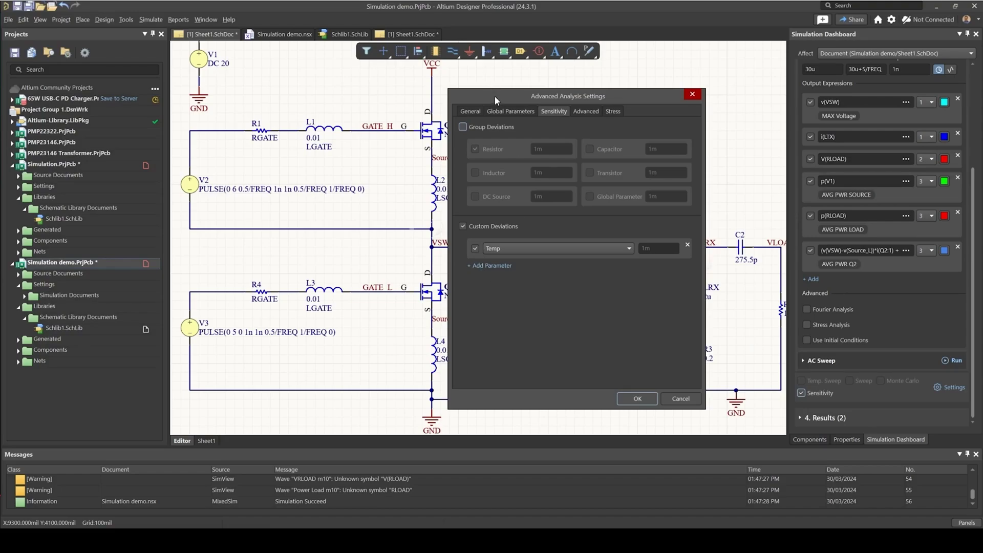
drag(494, 96, 502, 80)
Add custom deviation rows for RGATE and LSOURCE.
click(496, 252)
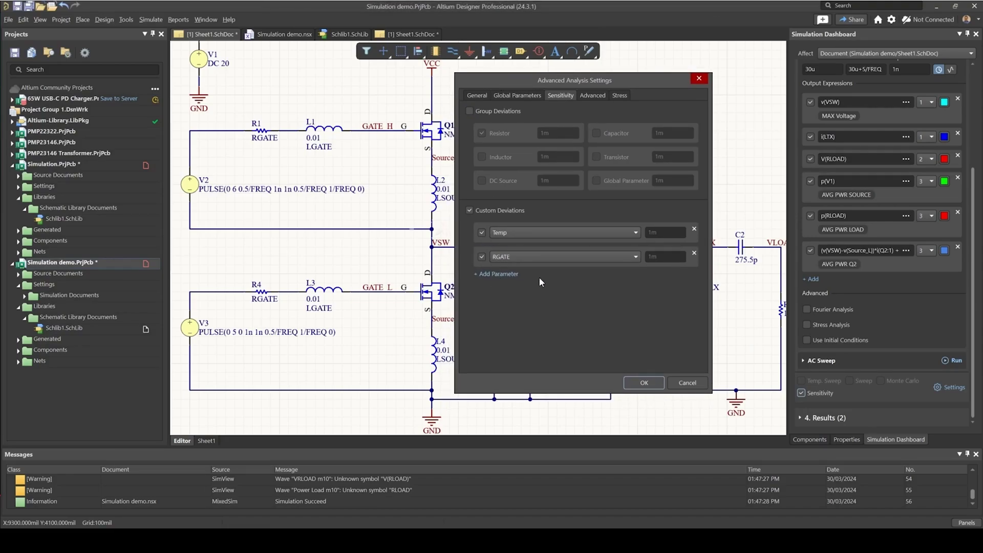
click(532, 257)
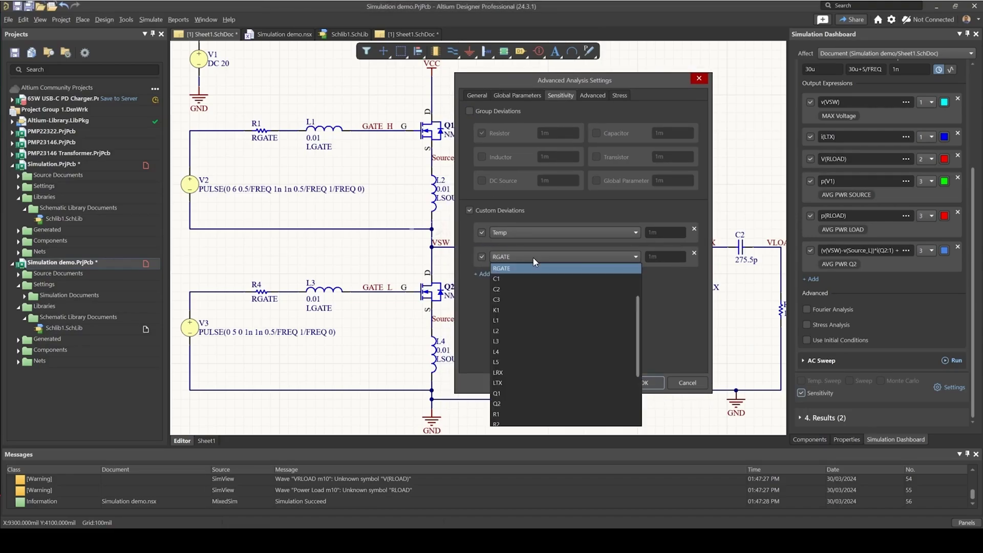
click(507, 271)
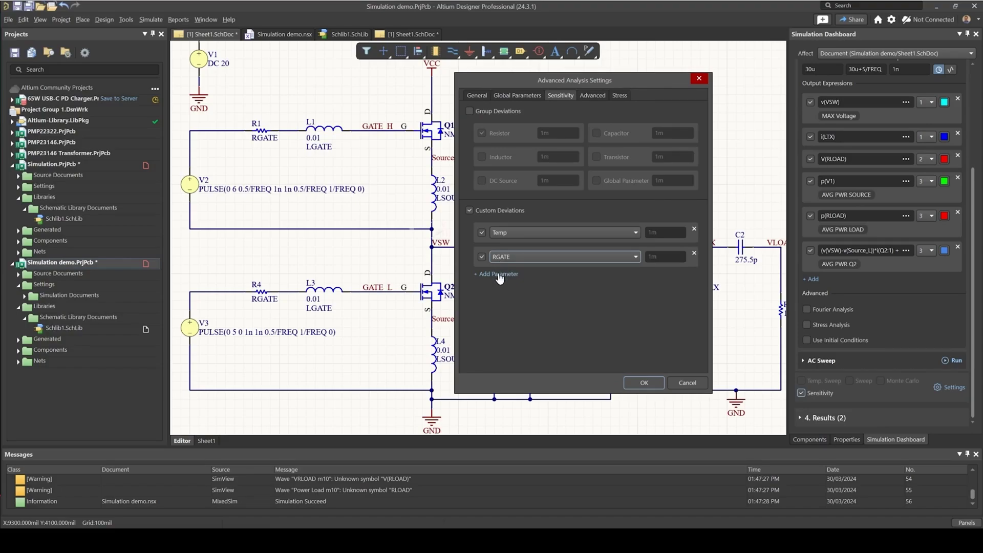
click(499, 273)
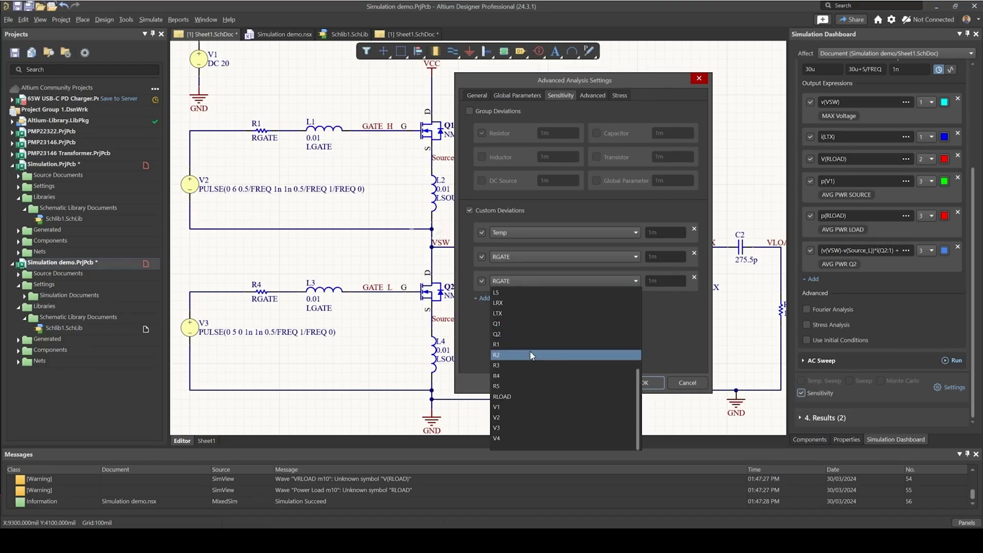
scroll(525, 372, up, 2)
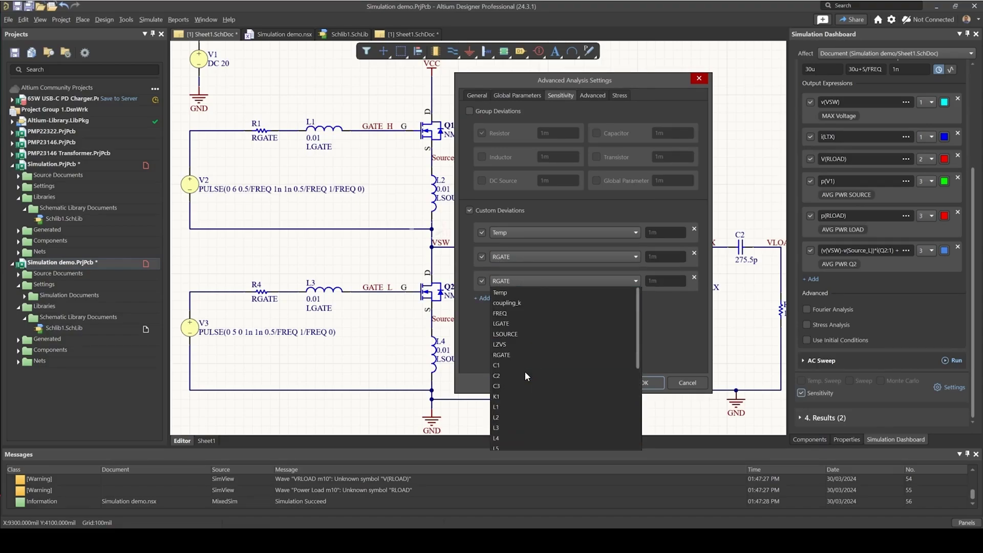
click(523, 334)
Add LGATE and LZVS deviation rows and exclude Temp from the analysis.
click(505, 297)
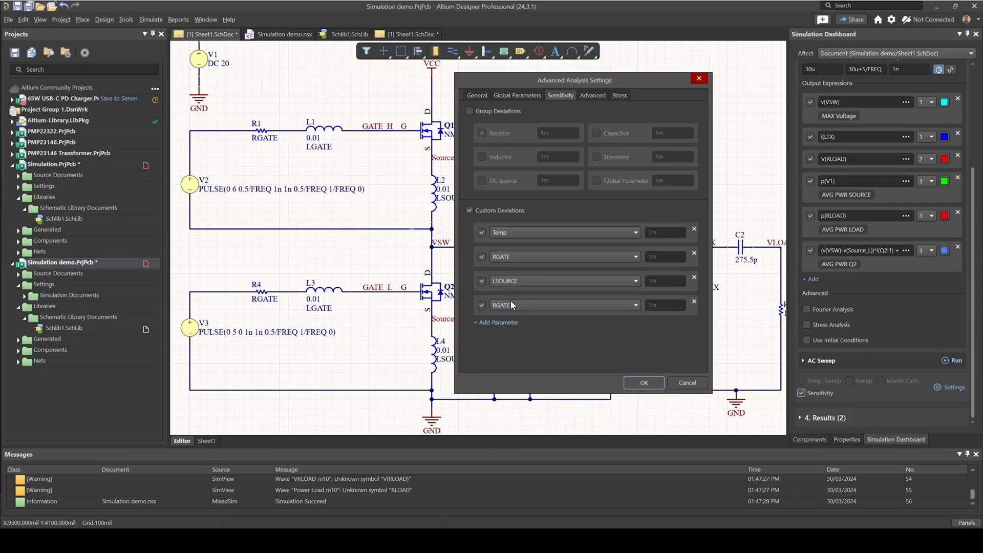
click(511, 305)
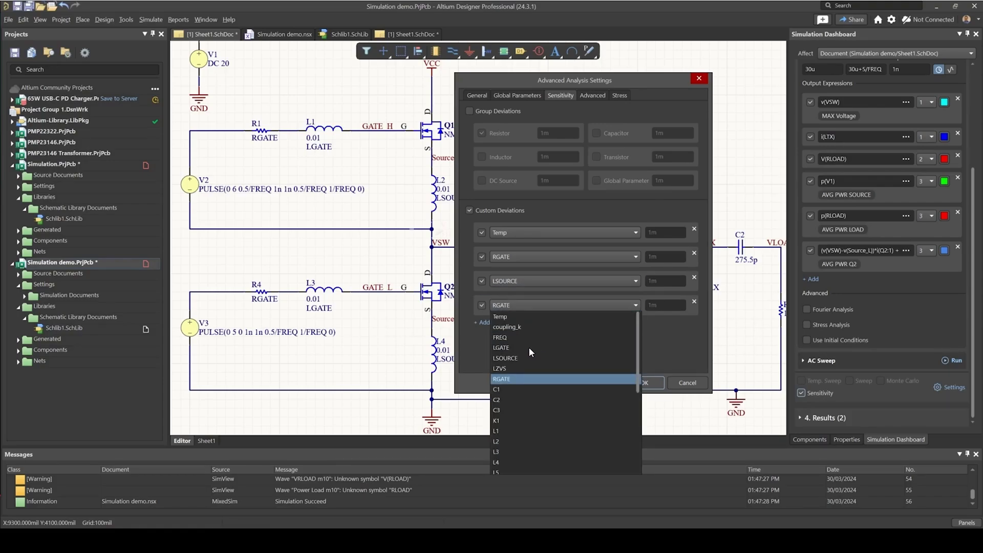
click(509, 345)
click(501, 323)
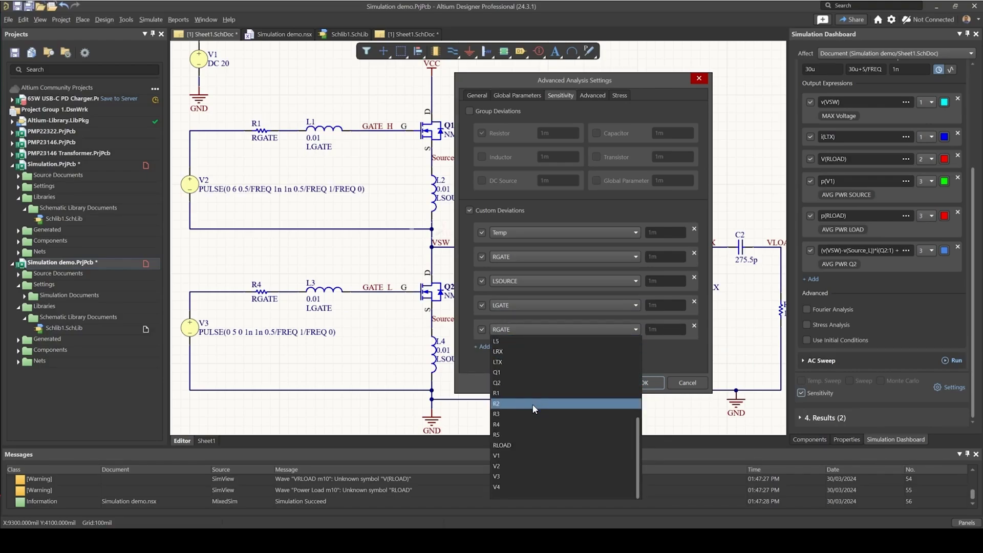
scroll(532, 405, up, 3)
click(519, 361)
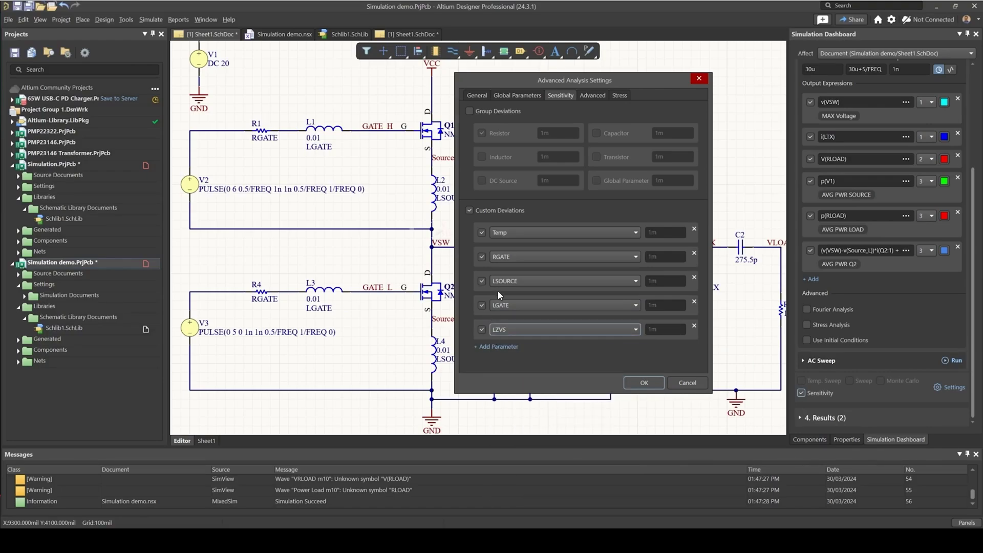
click(482, 233)
click(670, 256)
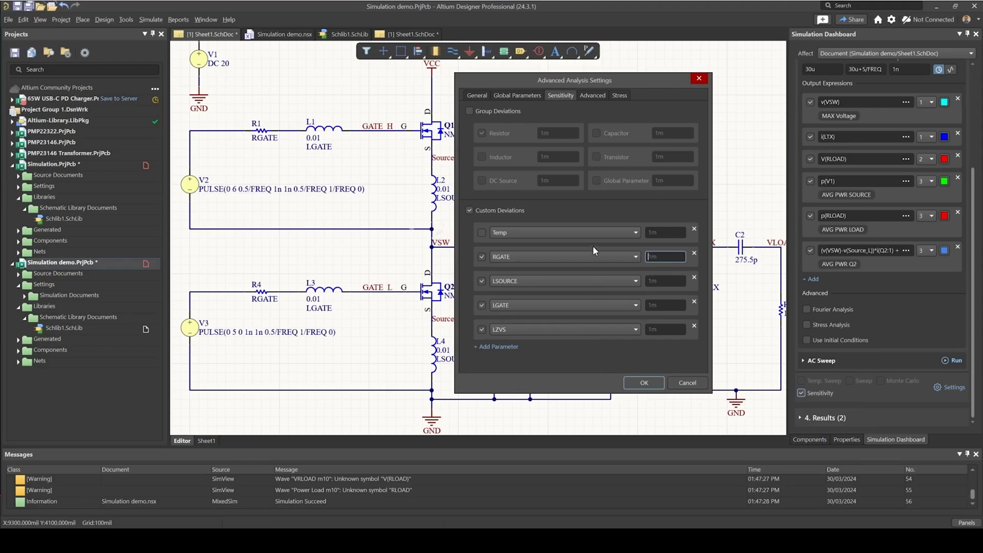
text(0.1)
Enter 0.1 in the RGATE, LSOURCE, LGATE and LZVS deviation fields.
key(Tab)
key(Tab)
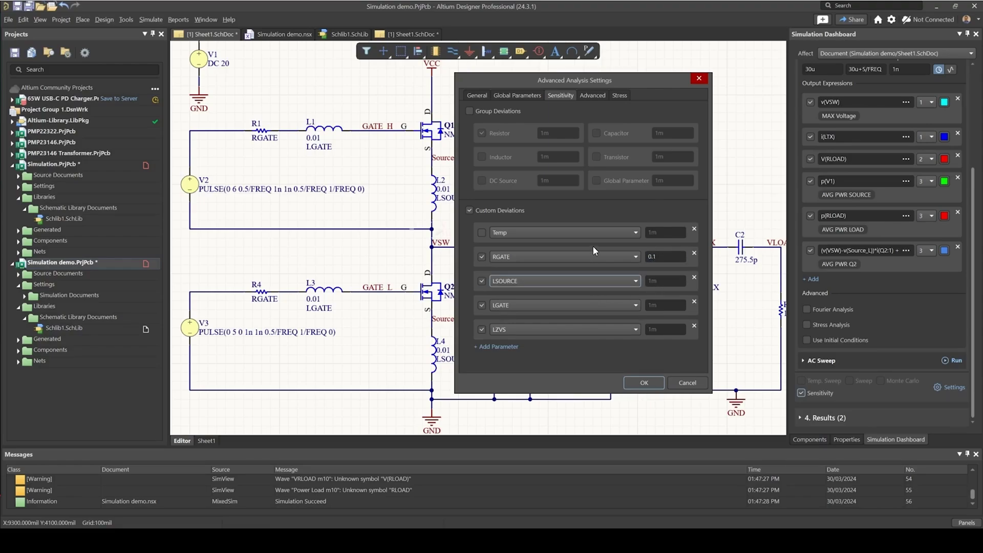
key(Tab)
text(0.1)
click(673, 311)
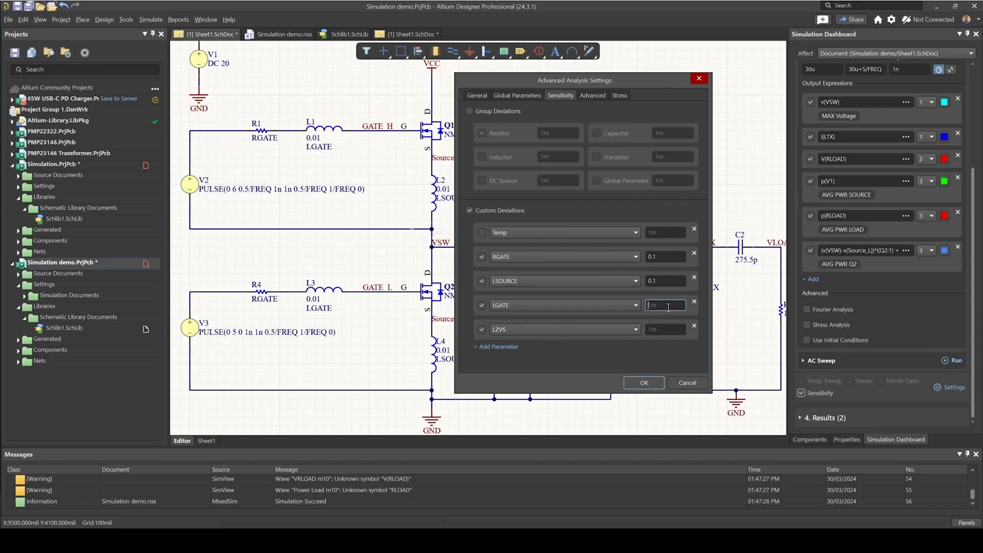
text(0.1)
click(683, 329)
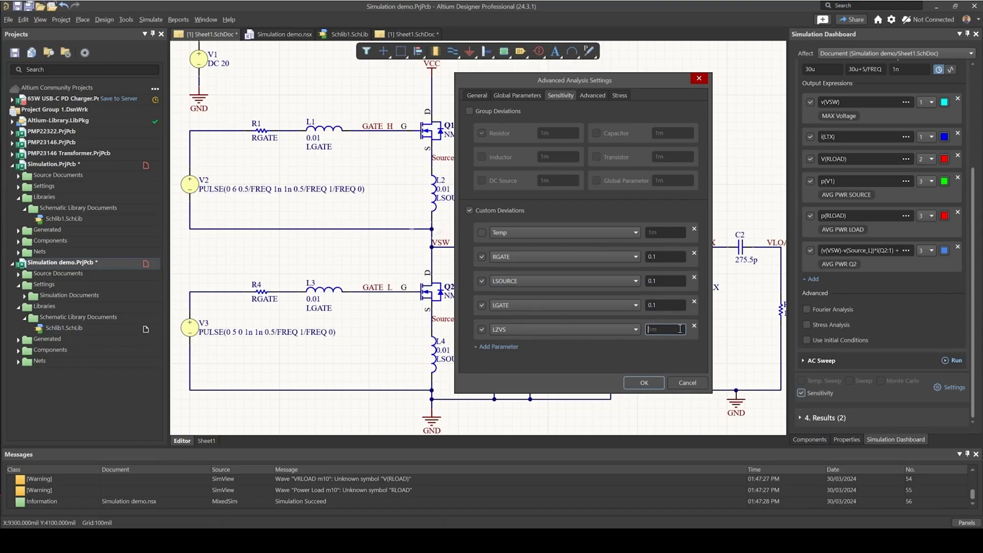
text(0.1)
Accept the sensitivity settings and box-select the transformer and load section.
click(644, 383)
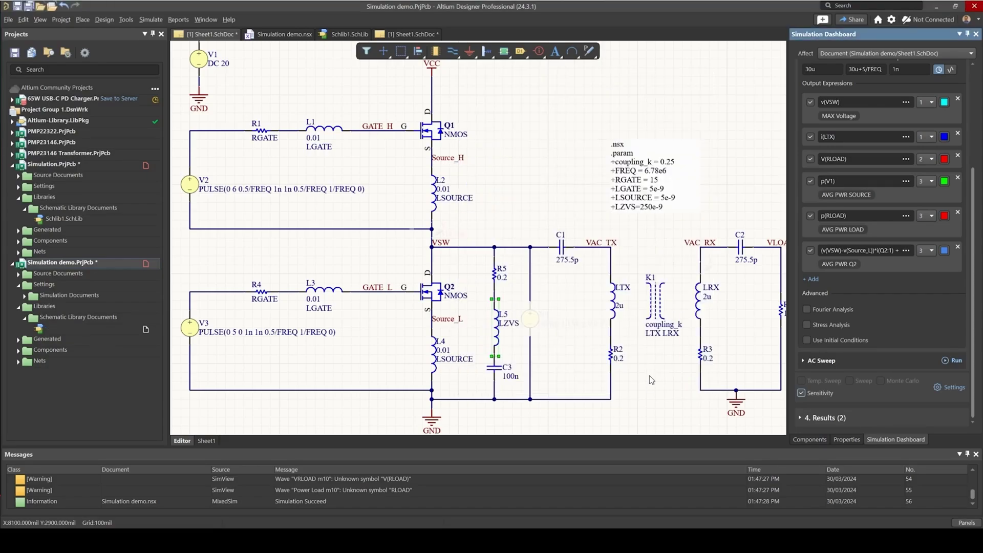
right_drag(607, 327, 542, 305)
ctrl+scroll(463, 239, down, 1)
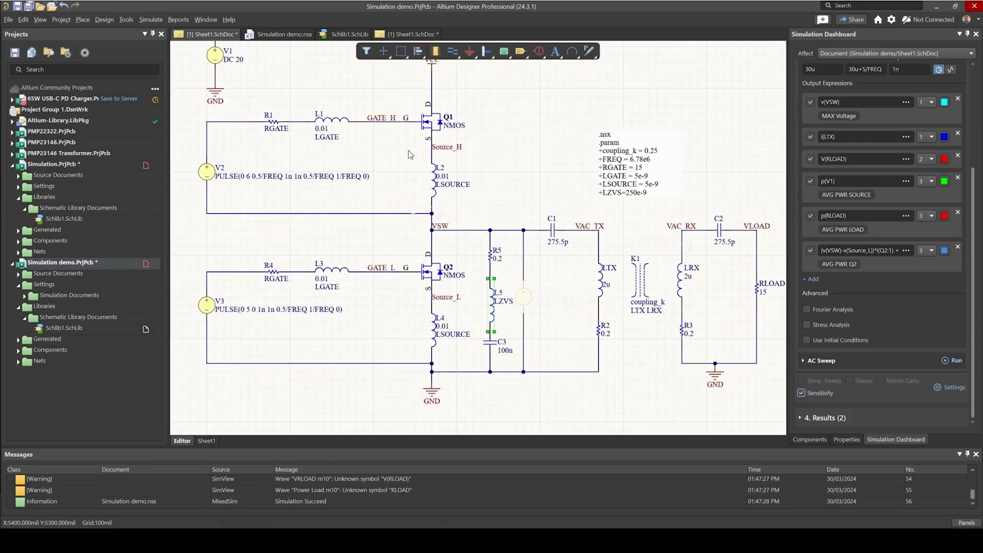
drag(258, 78, 539, 413)
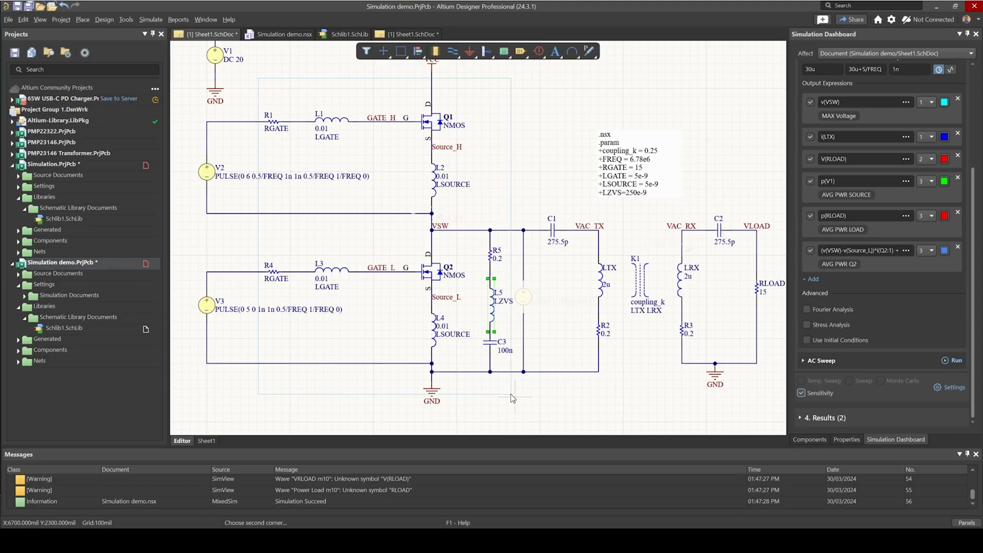
click(526, 388)
Reselect the C1-to-RLOAD section, clear the selection, and bring up the Place menu.
right_drag(503, 273, 328, 227)
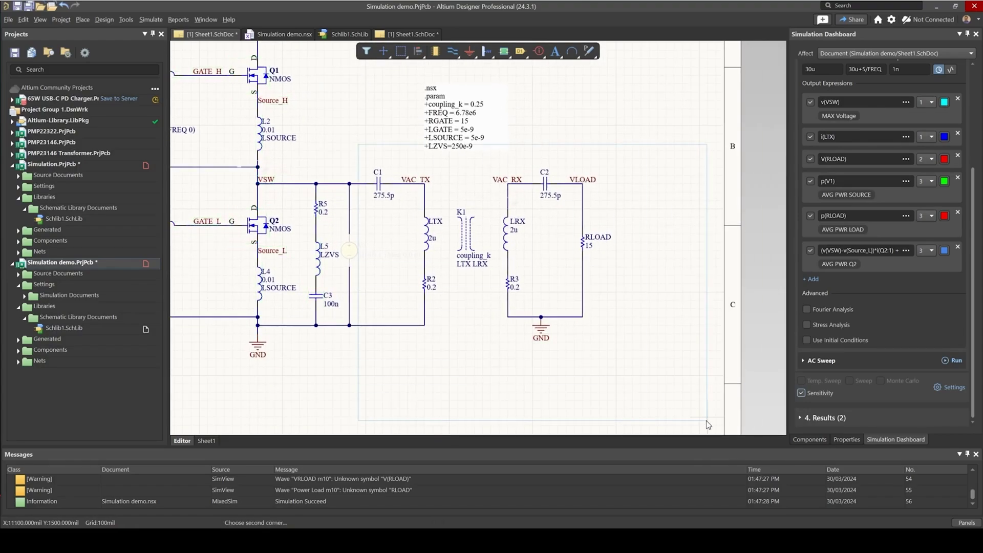
drag(358, 149, 724, 419)
right_drag(562, 222, 603, 247)
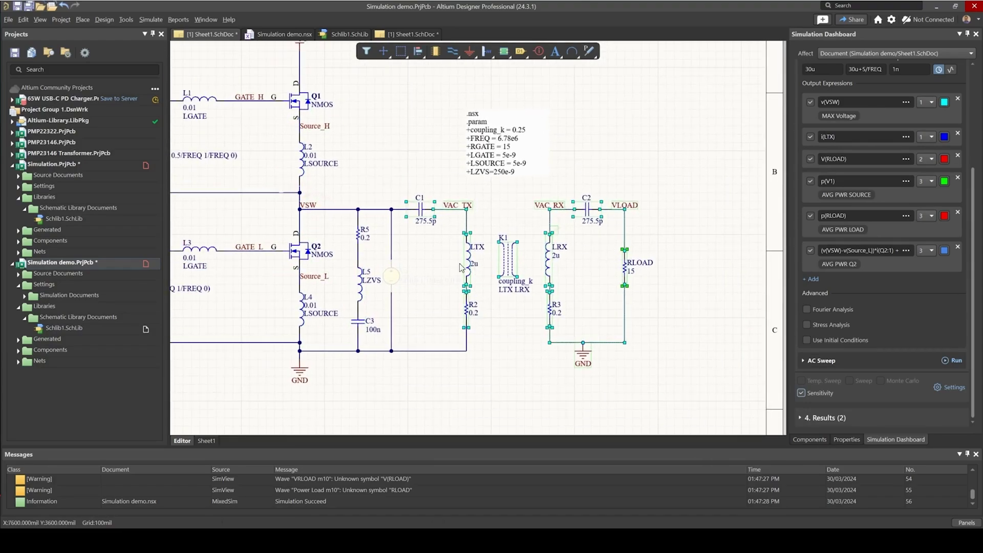
right_drag(409, 183, 464, 189)
click(452, 188)
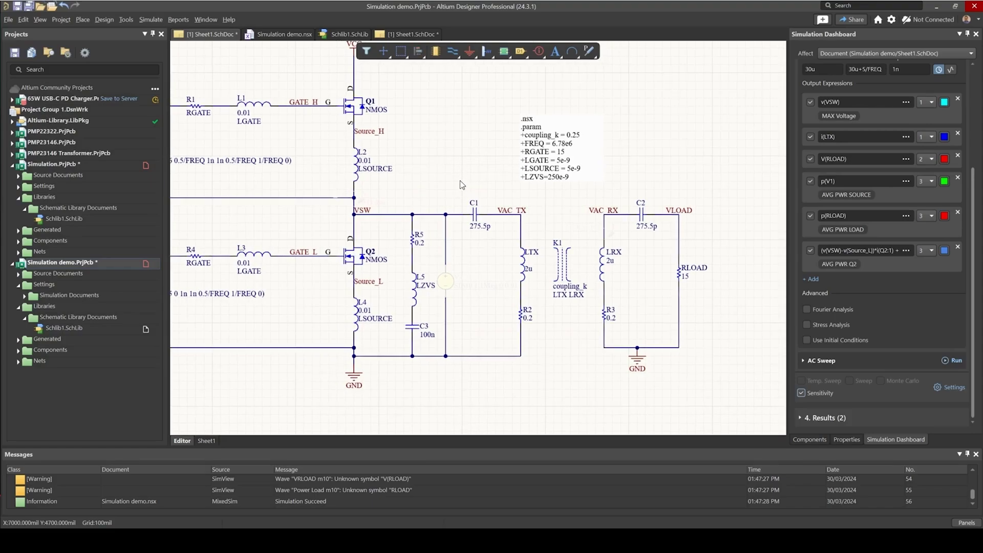
click(82, 19)
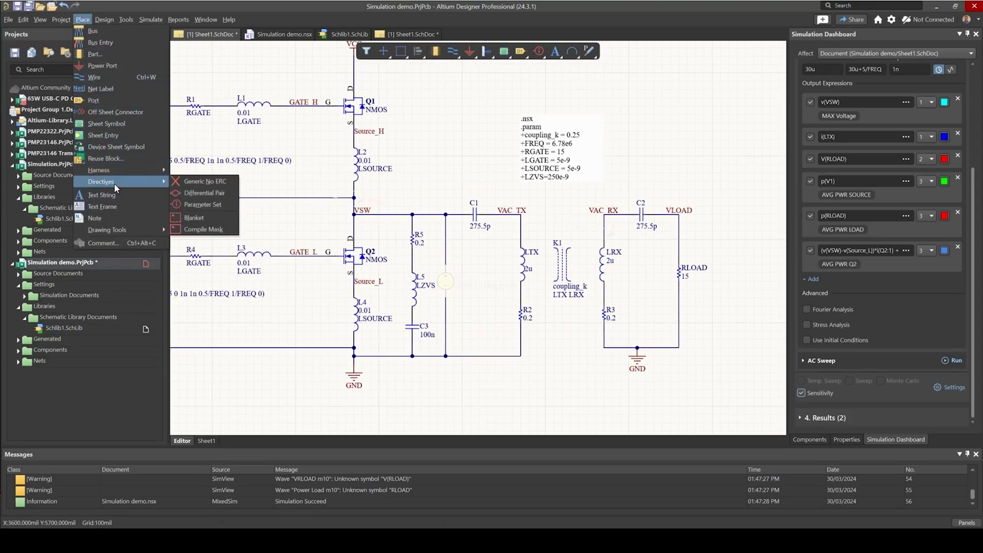
Draw a compile mask rectangle from near C1 across the transformer to the RLOAD load circuit.
mouse_move(101, 182)
click(203, 229)
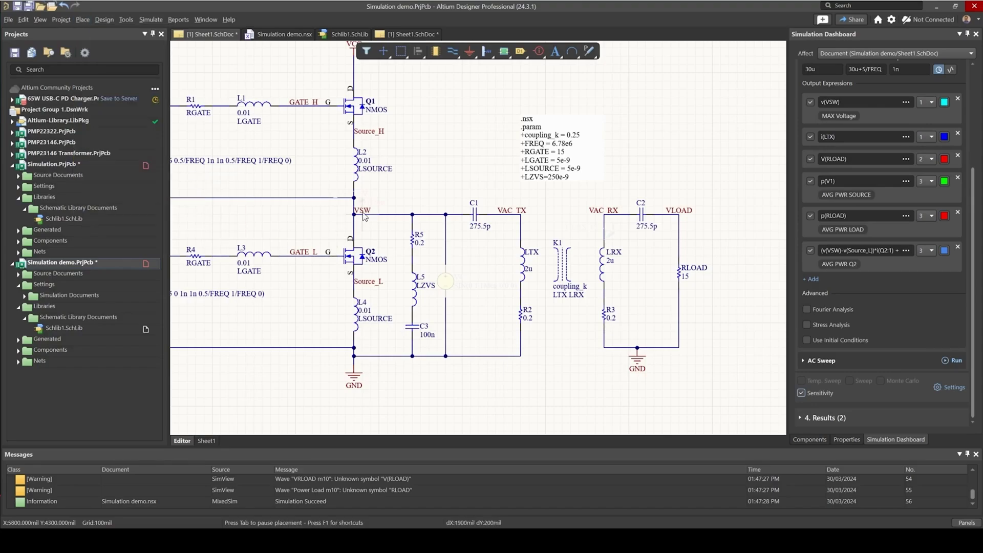
click(453, 190)
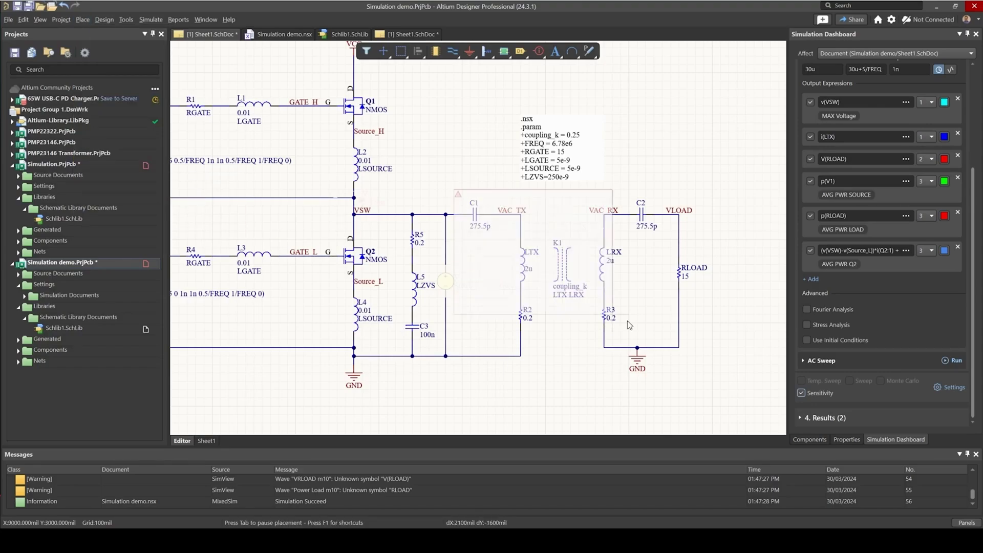
click(738, 389)
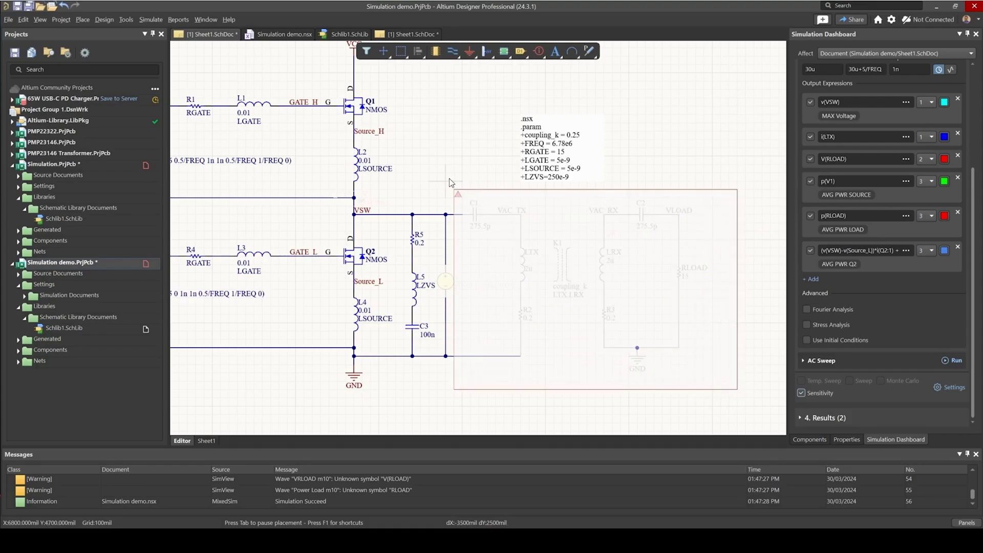
right_drag(427, 186, 472, 194)
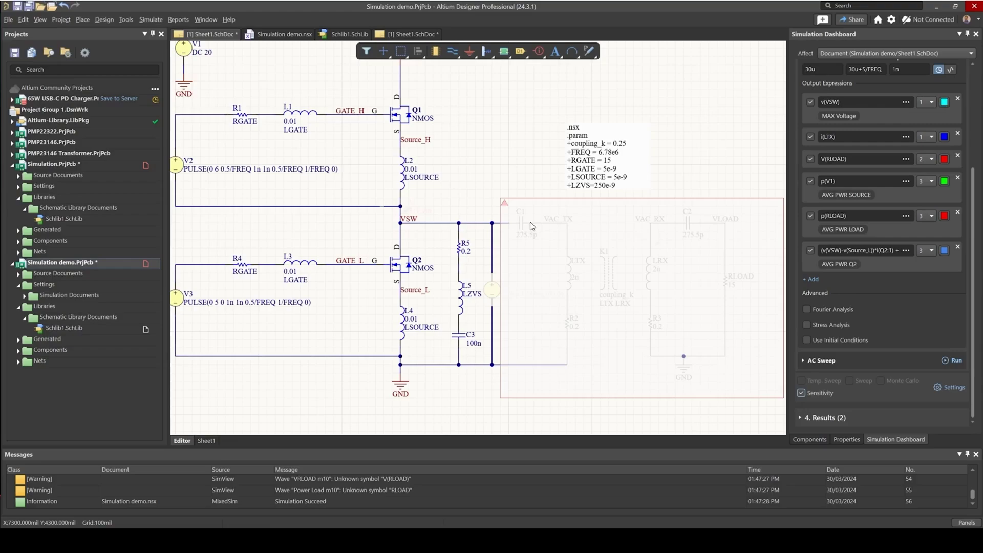
right_drag(532, 224, 497, 216)
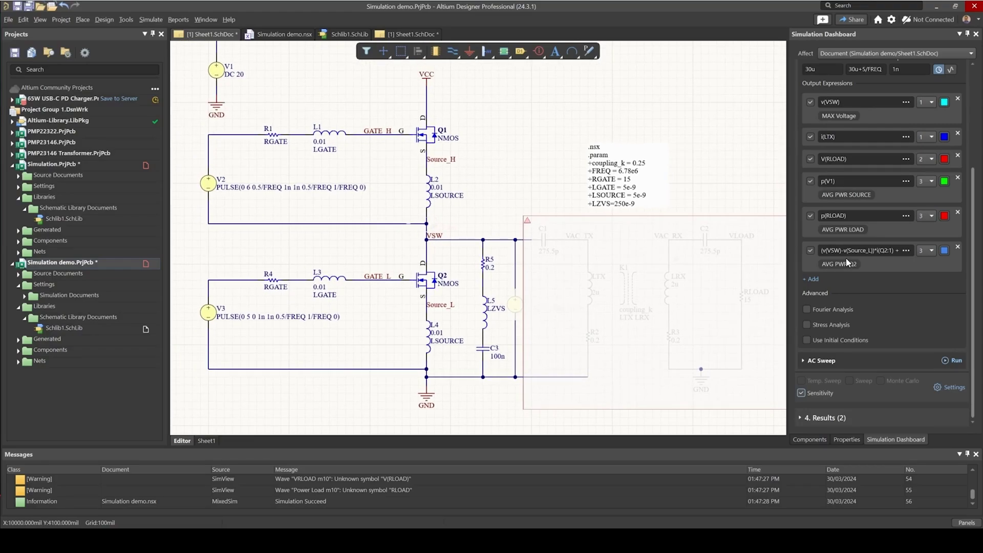
scroll(920, 248, up, 3)
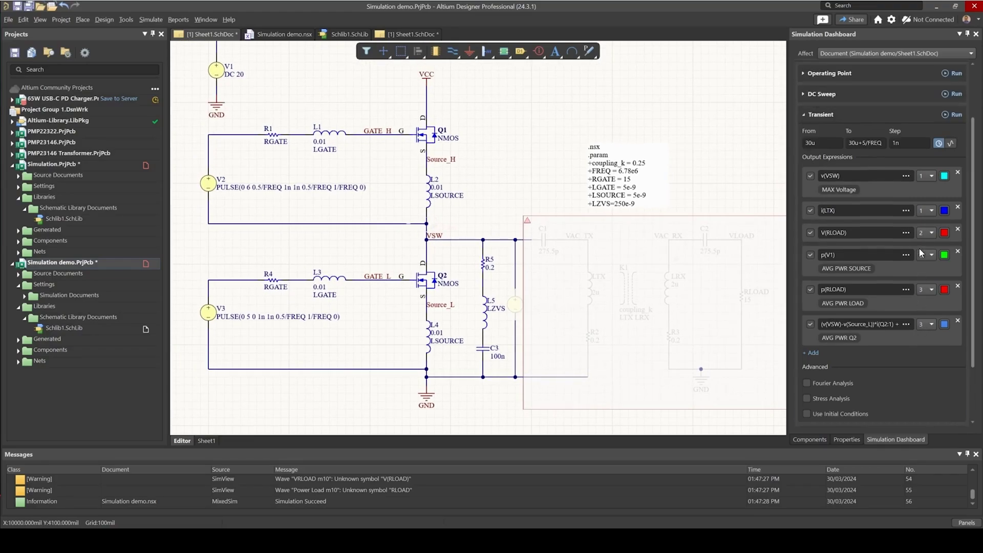
Run the transient analysis to get VSW max, source power and Q2 power for five passes.
click(955, 115)
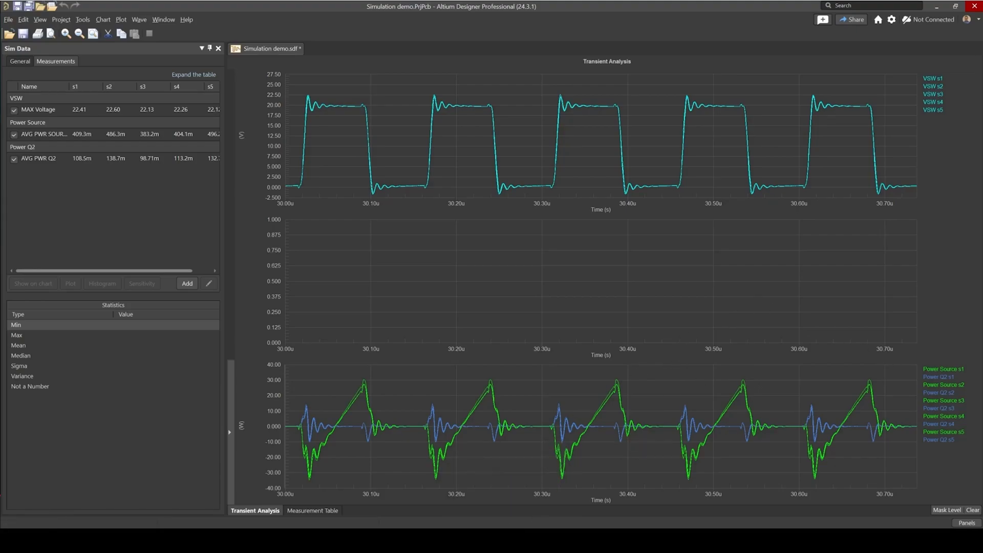
Show the AVG PWR Q2 sensitivity table, revealing RGATE and LZVS as the biggest influences.
click(151, 266)
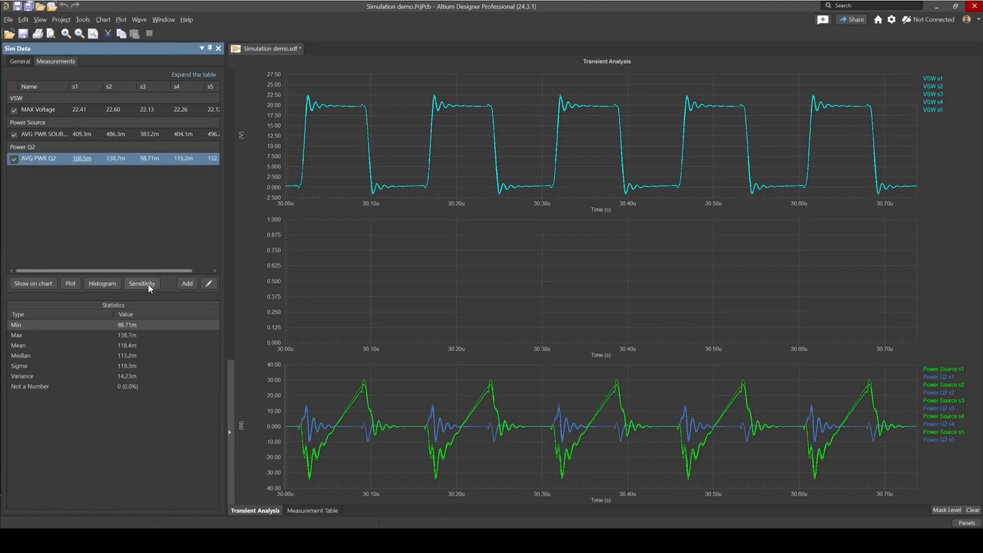
click(144, 283)
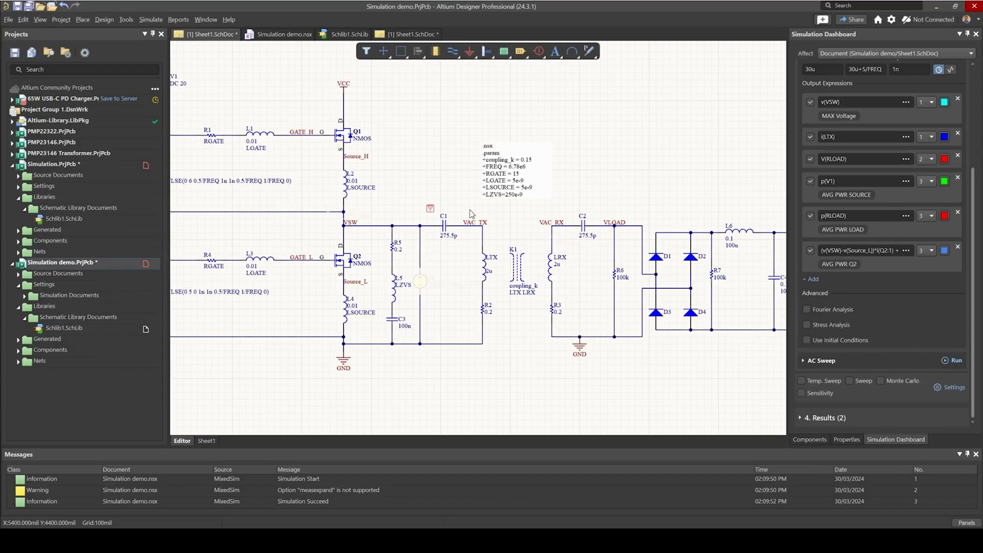
right_drag(473, 188, 490, 183)
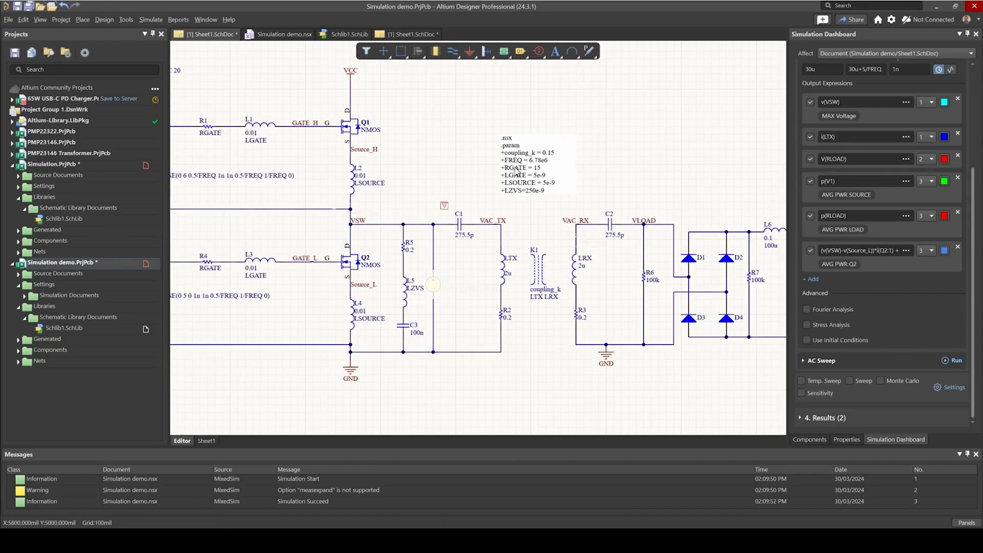
ctrl+scroll(465, 173, up, 1)
click(465, 171)
right_drag(466, 171, 482, 161)
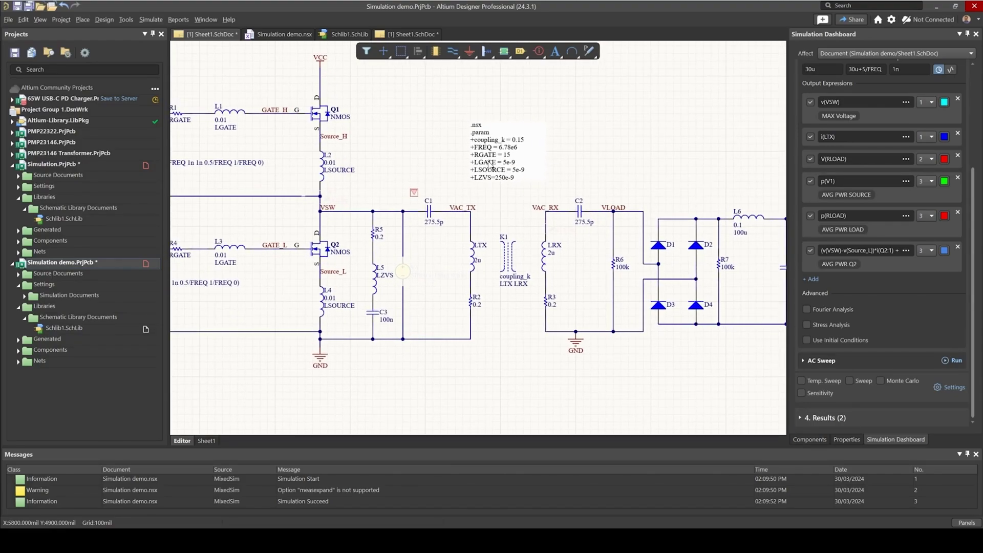
right_drag(416, 157, 462, 181)
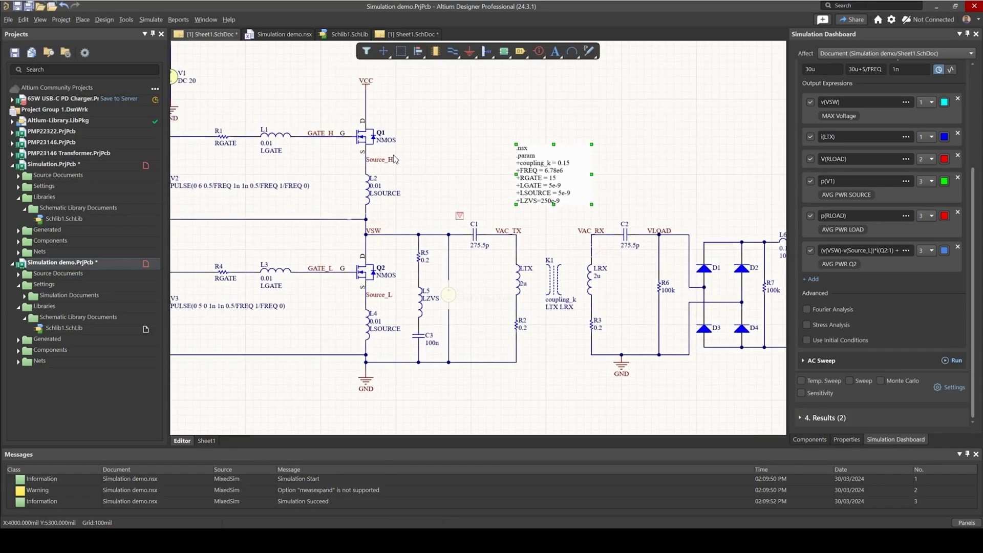
right_drag(395, 160, 287, 128)
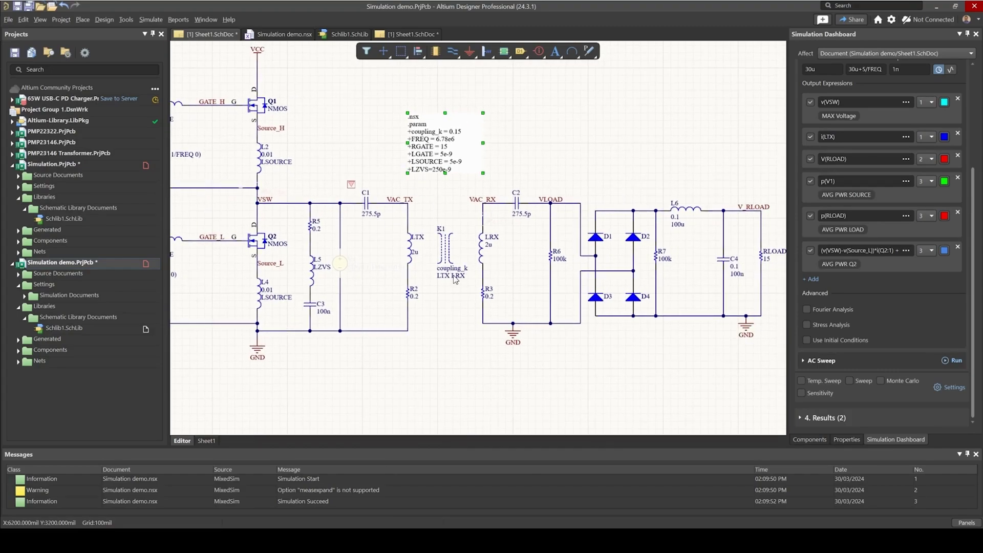
right_drag(389, 212, 503, 251)
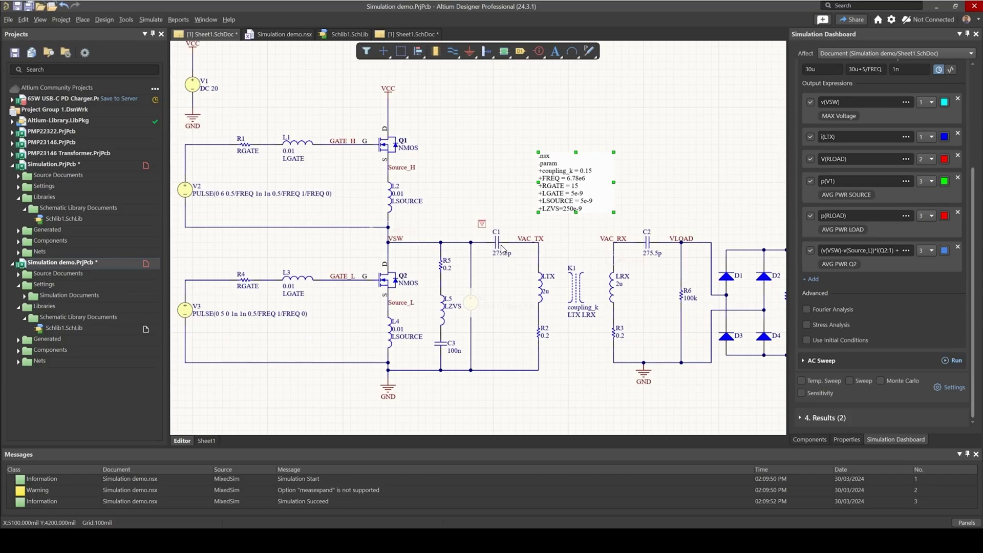